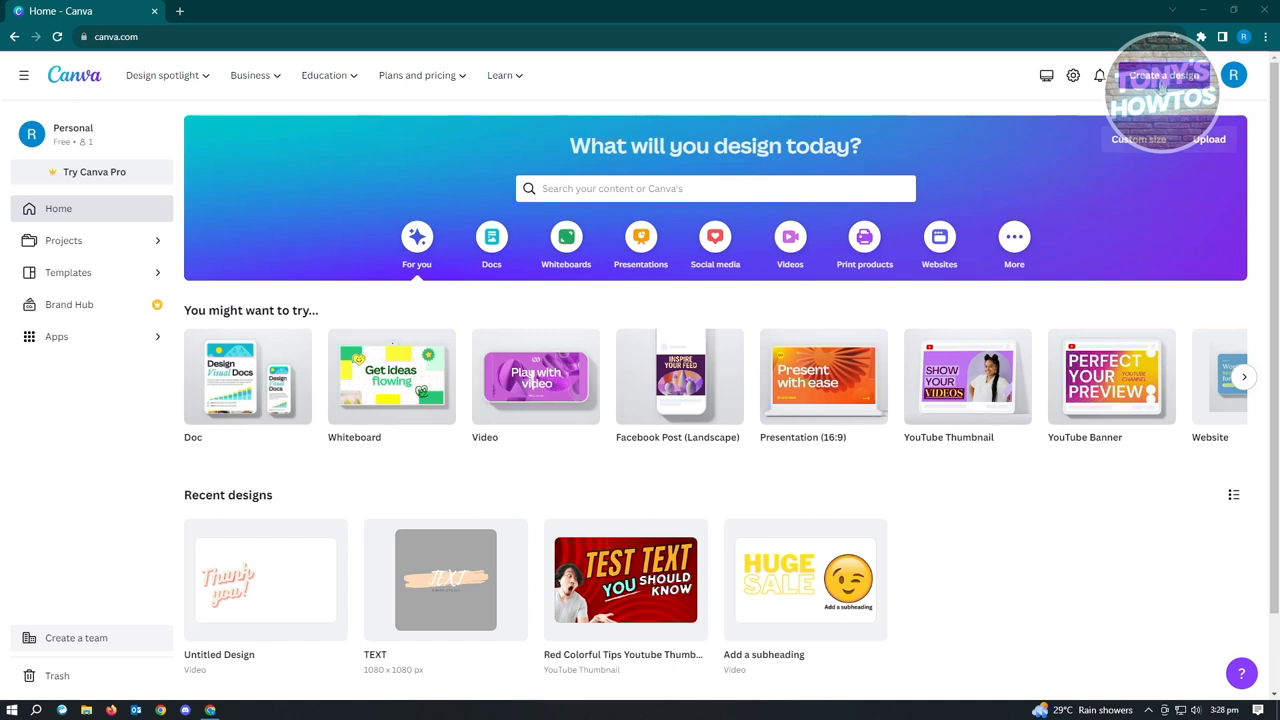
Search the design types for "landing page" and create a new Landing Page Website design.
{"action": "left_click", "coordinate": [1160, 86]}
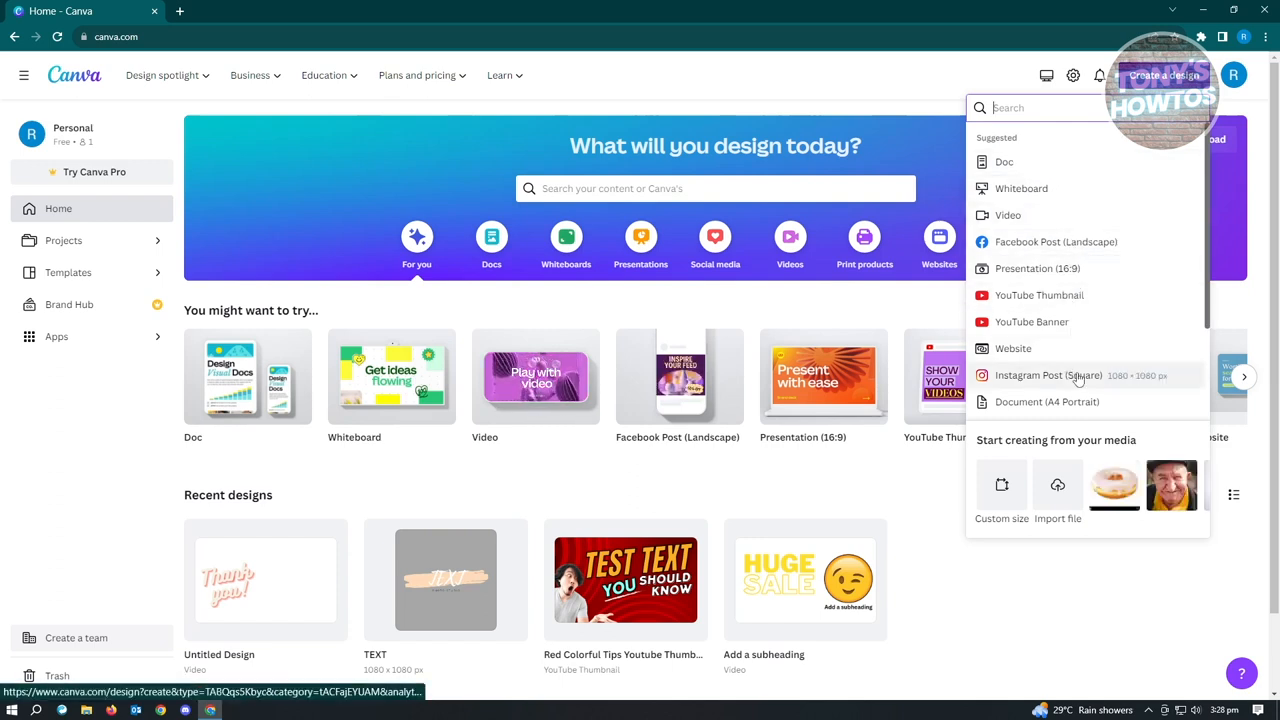
{"action": "left_click", "coordinate": [908, 514]}
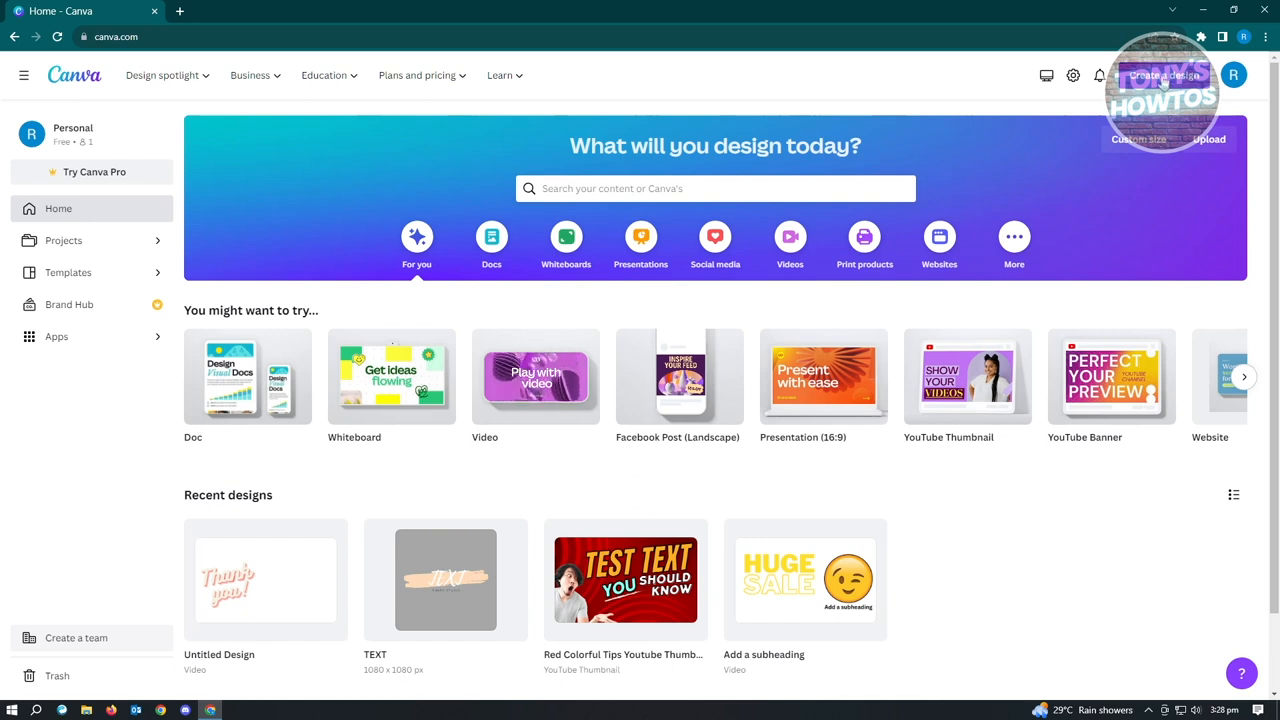
{"action": "left_click", "coordinate": [1163, 80]}
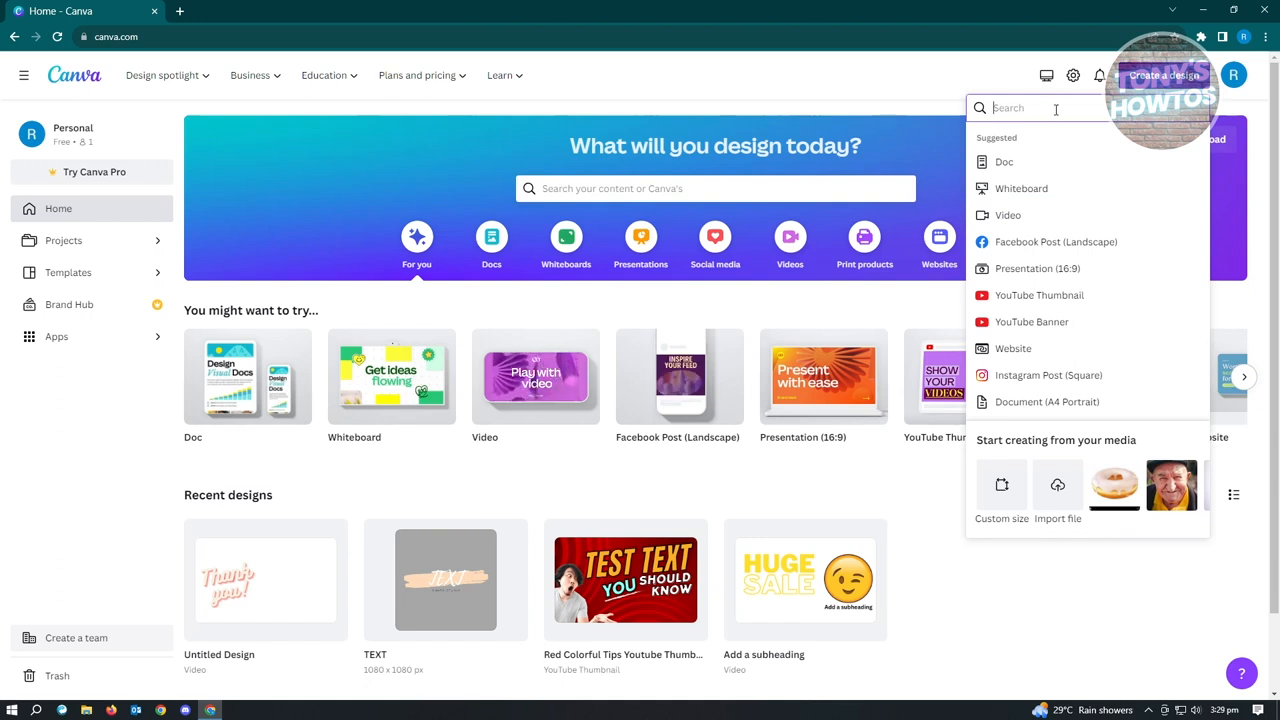
{"action": "type", "text": "landing page"}
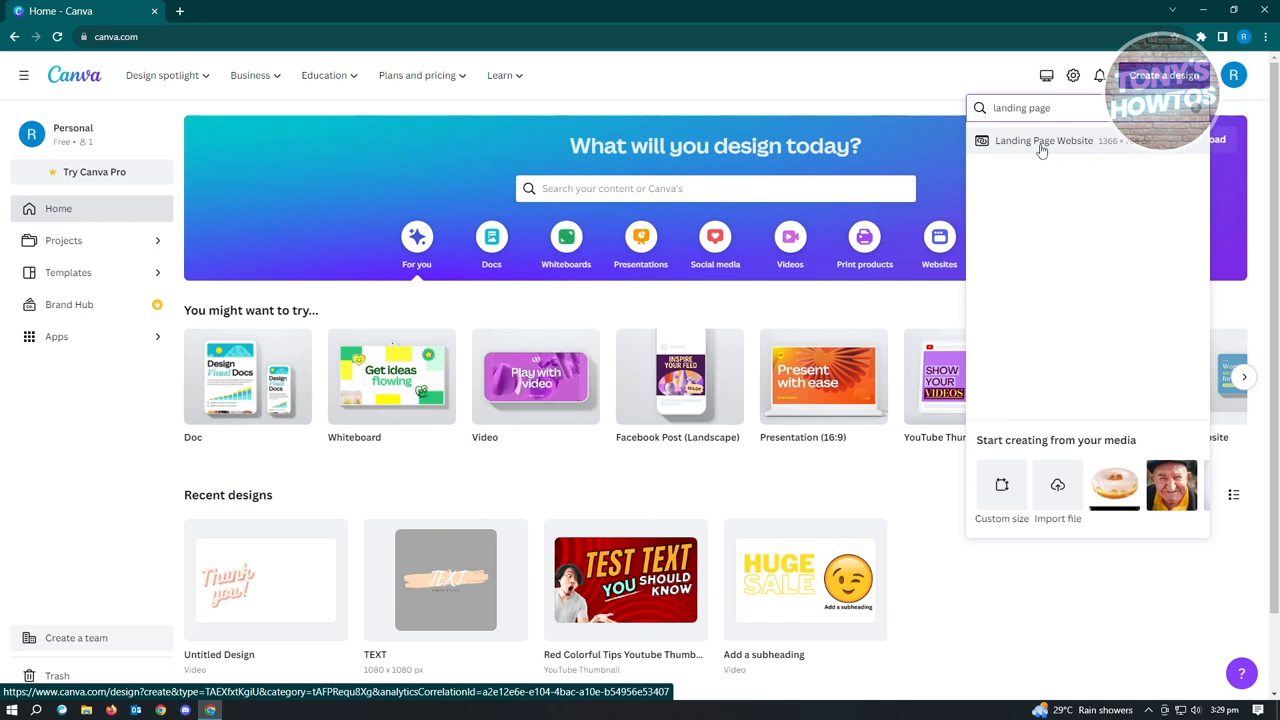
{"action": "left_click", "coordinate": [1042, 145]}
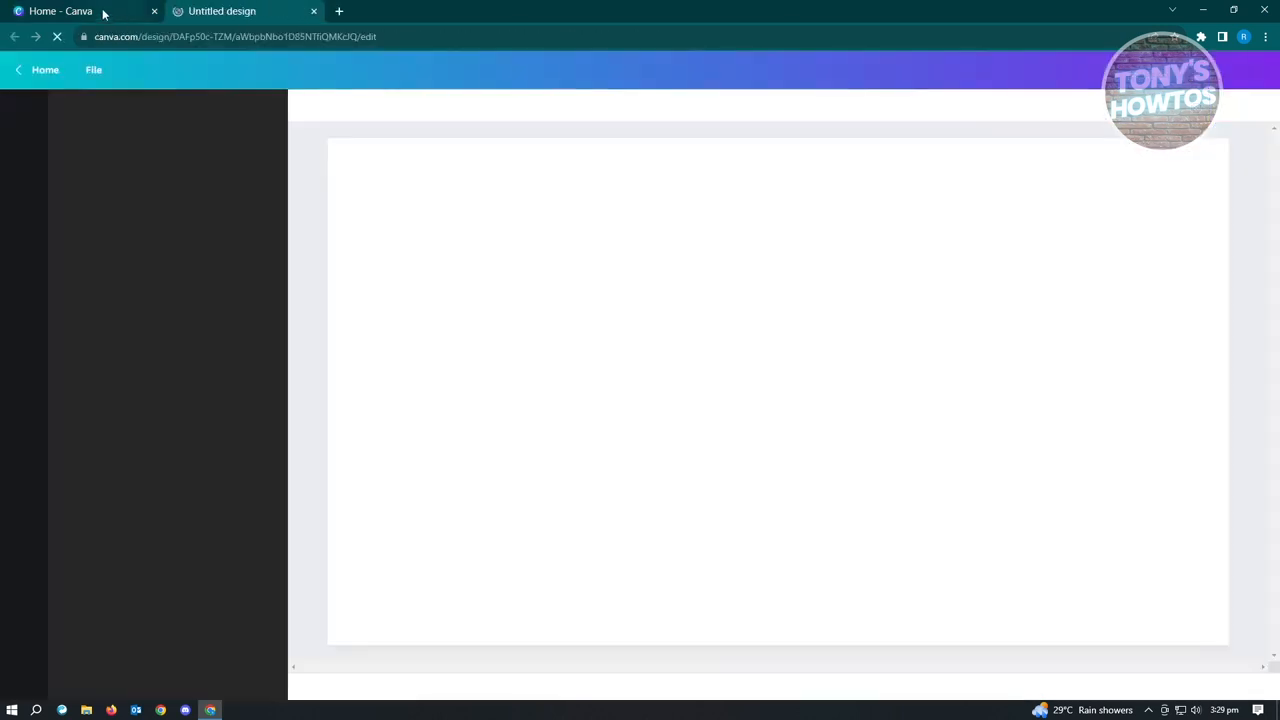
{"action": "left_click", "coordinate": [103, 14]}
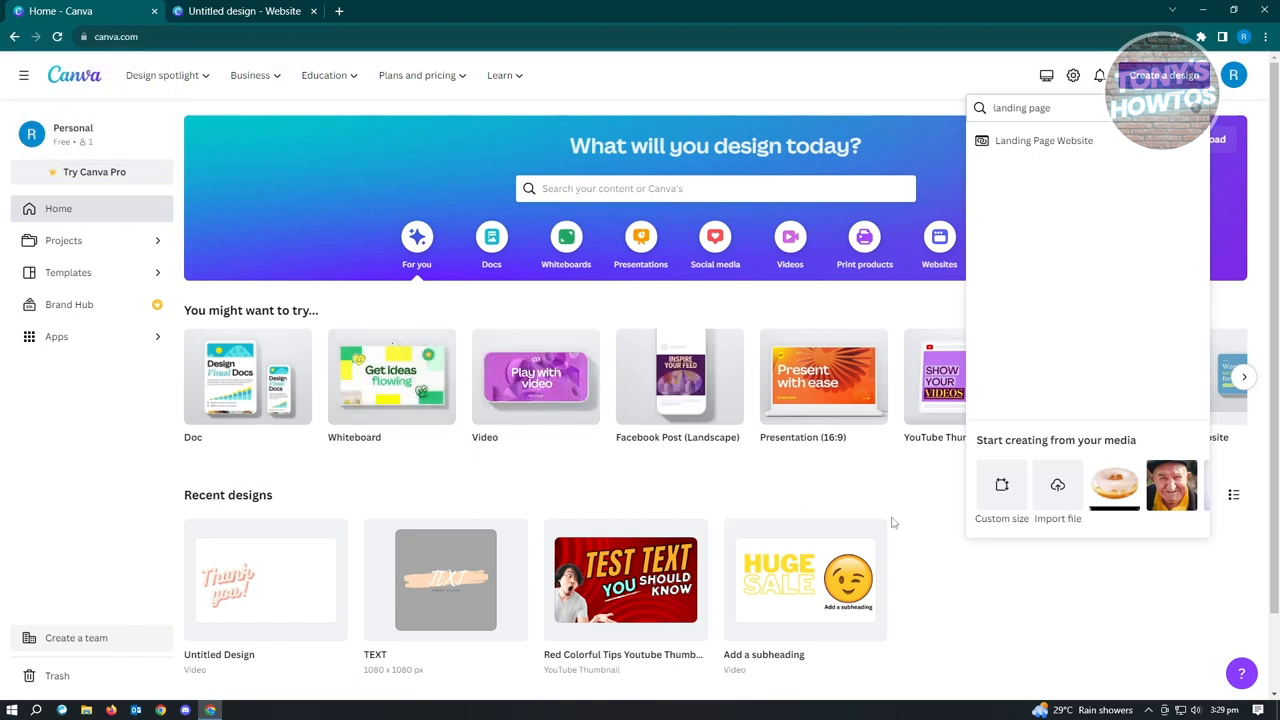
{"action": "left_click", "coordinate": [257, 13]}
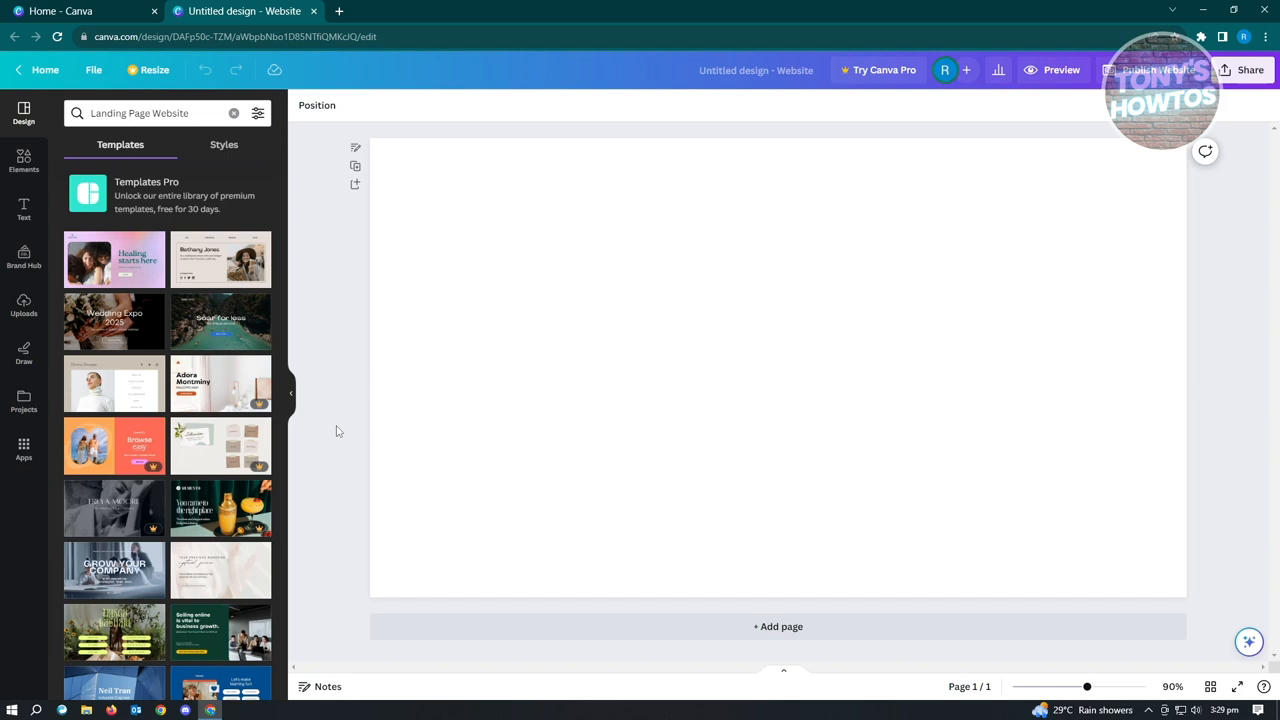
Apply the "Healing starts here" page of the lilac and dark green Product Catalog Website template to the blank page.
{"action": "left_click", "coordinate": [107, 272]}
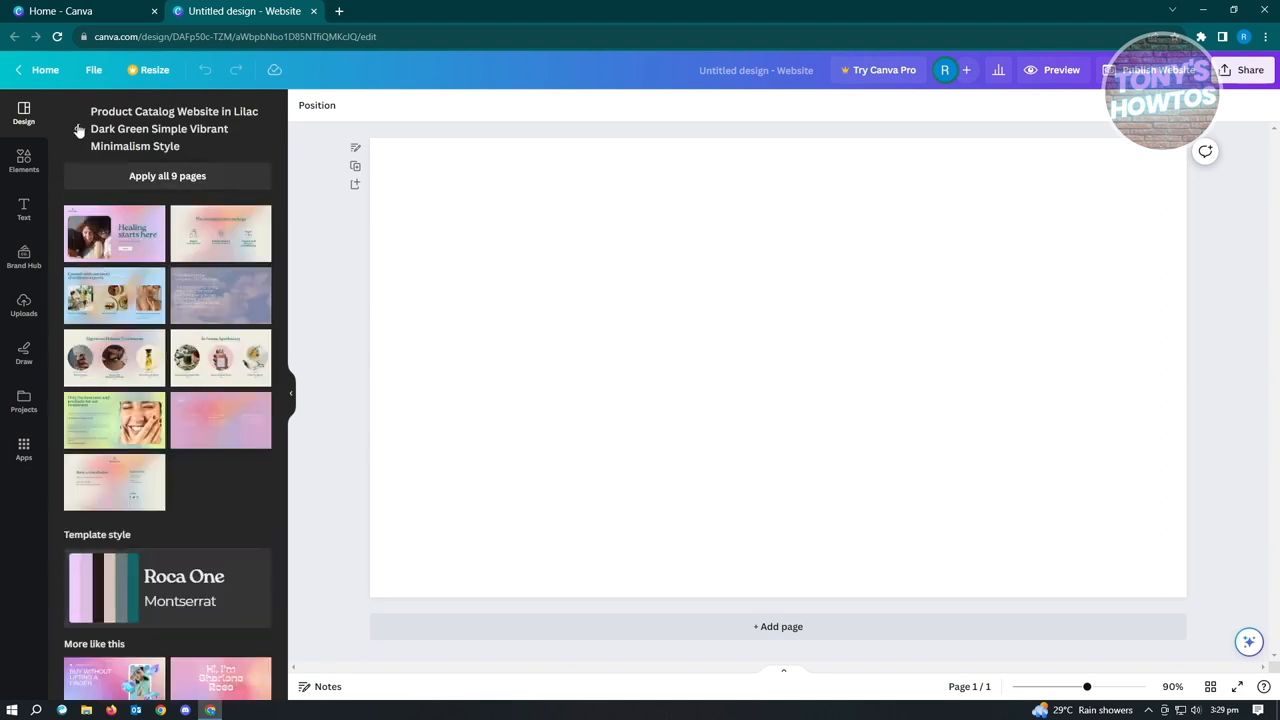
{"action": "left_click", "coordinate": [90, 245]}
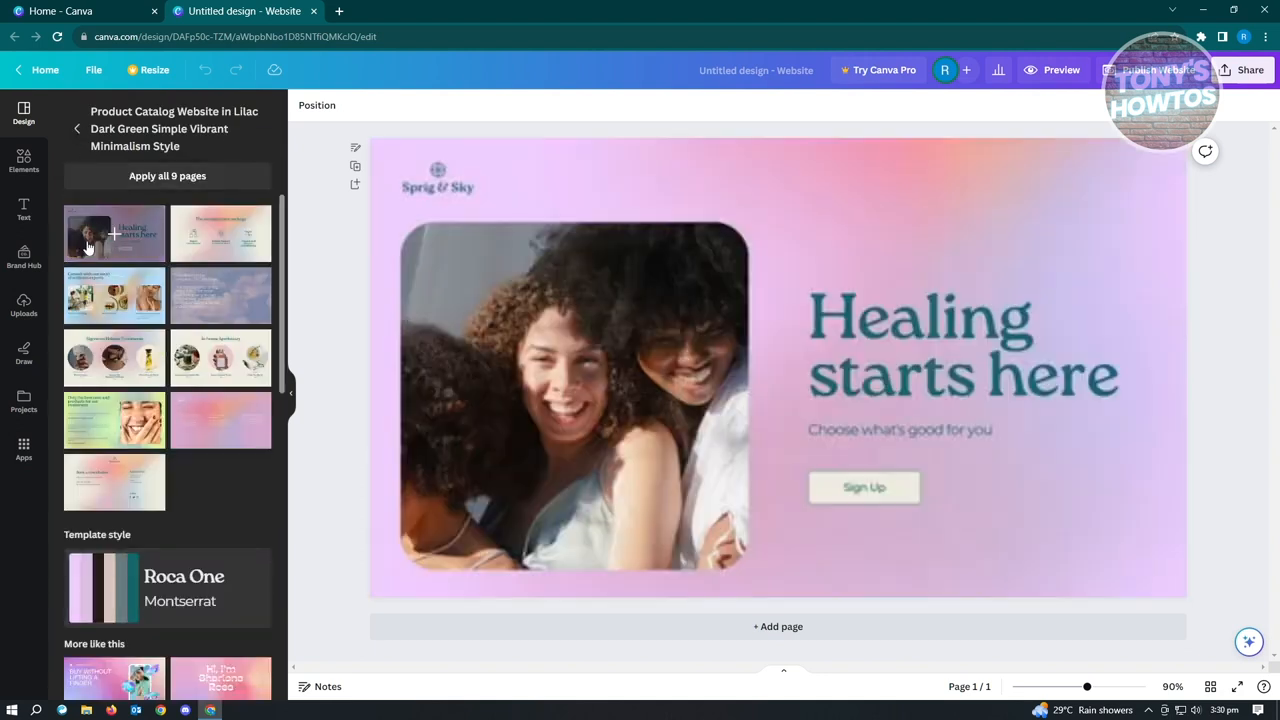
{"action": "left_click", "coordinate": [258, 293]}
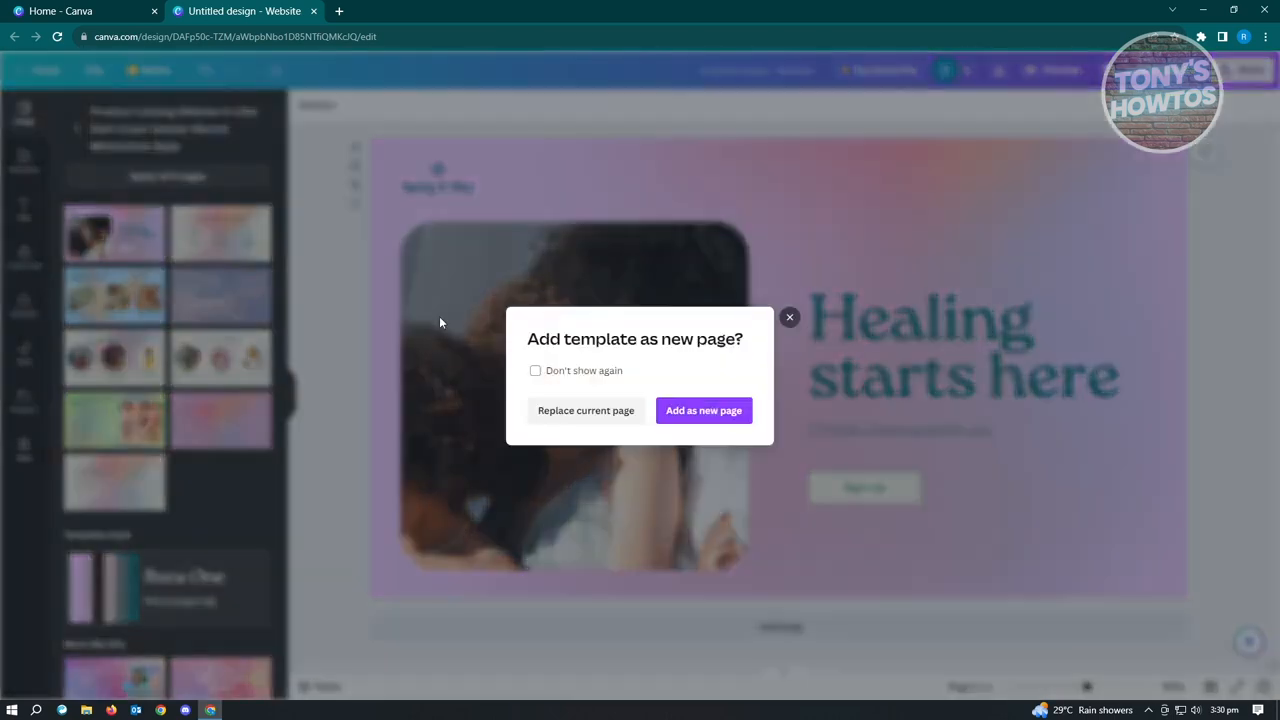
{"action": "left_click", "coordinate": [789, 318]}
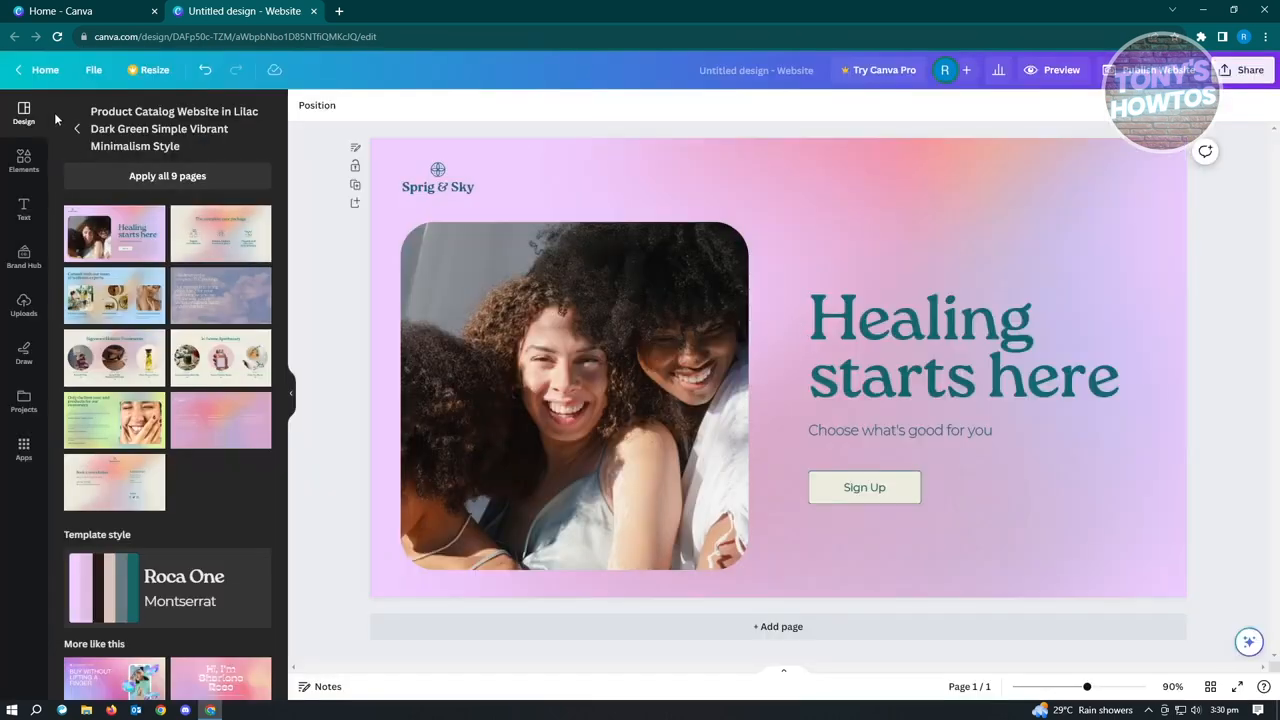
Replace the current page with the cover page of the Blue White Color Blocks Engineer Resume Website template.
{"action": "left_click", "coordinate": [76, 132]}
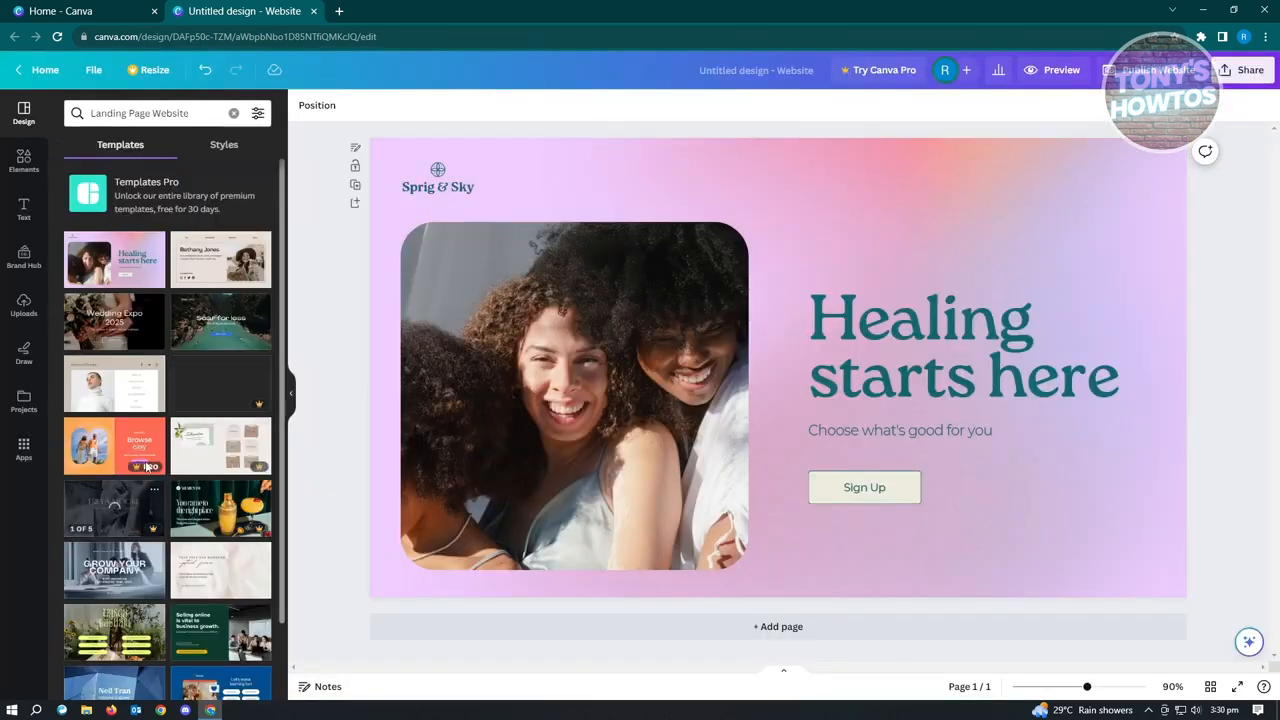
{"action": "scroll", "coordinate": [220, 500], "scroll_direction": "down", "scroll_amount": 5}
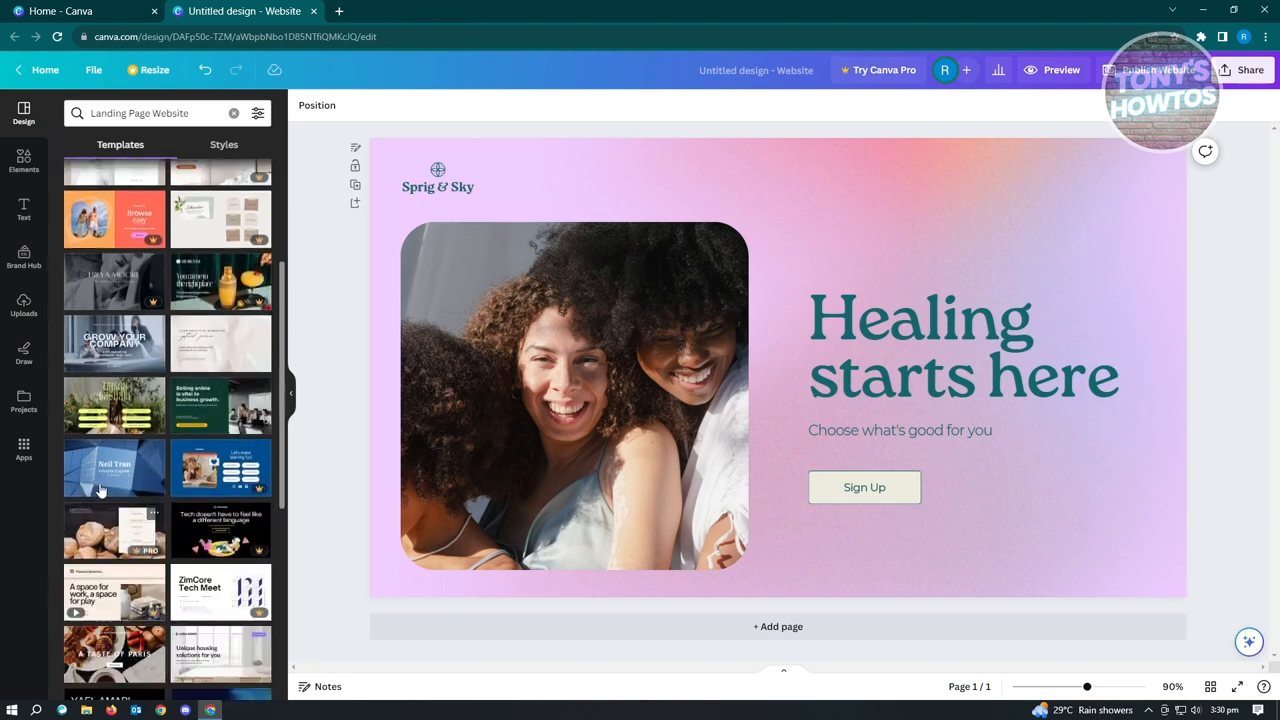
{"action": "left_click", "coordinate": [100, 460]}
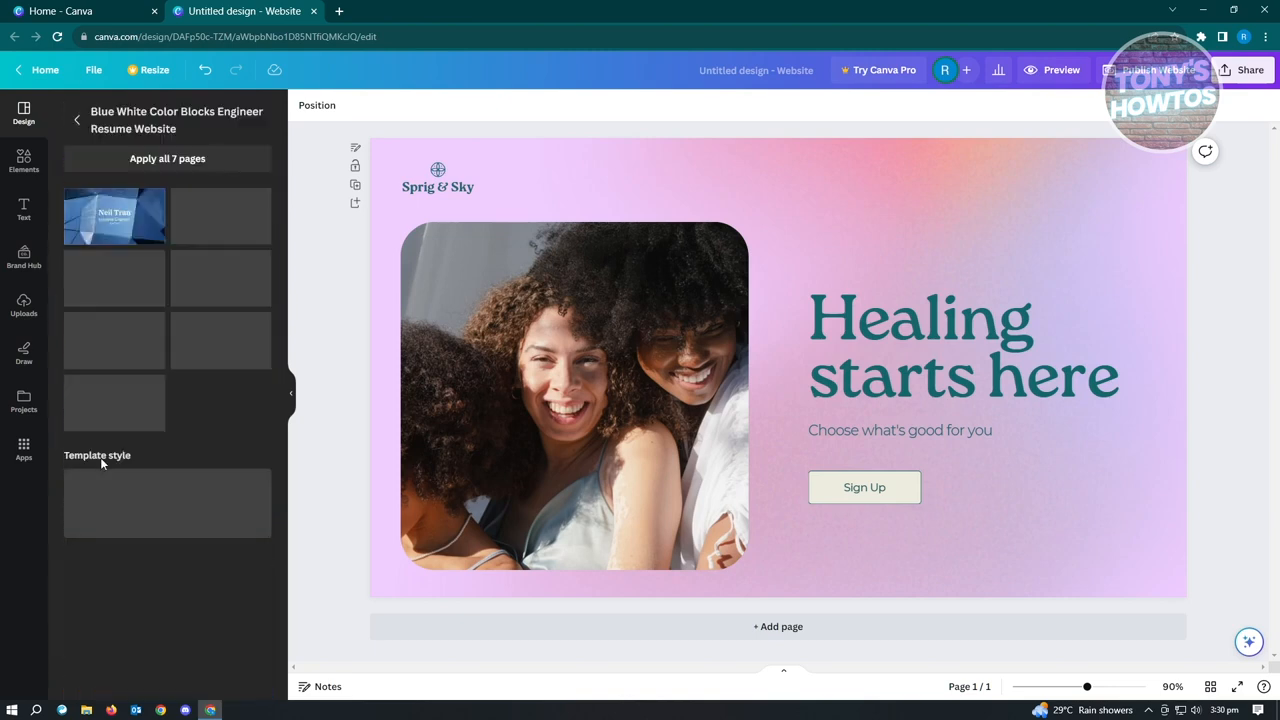
{"action": "left_click", "coordinate": [95, 216]}
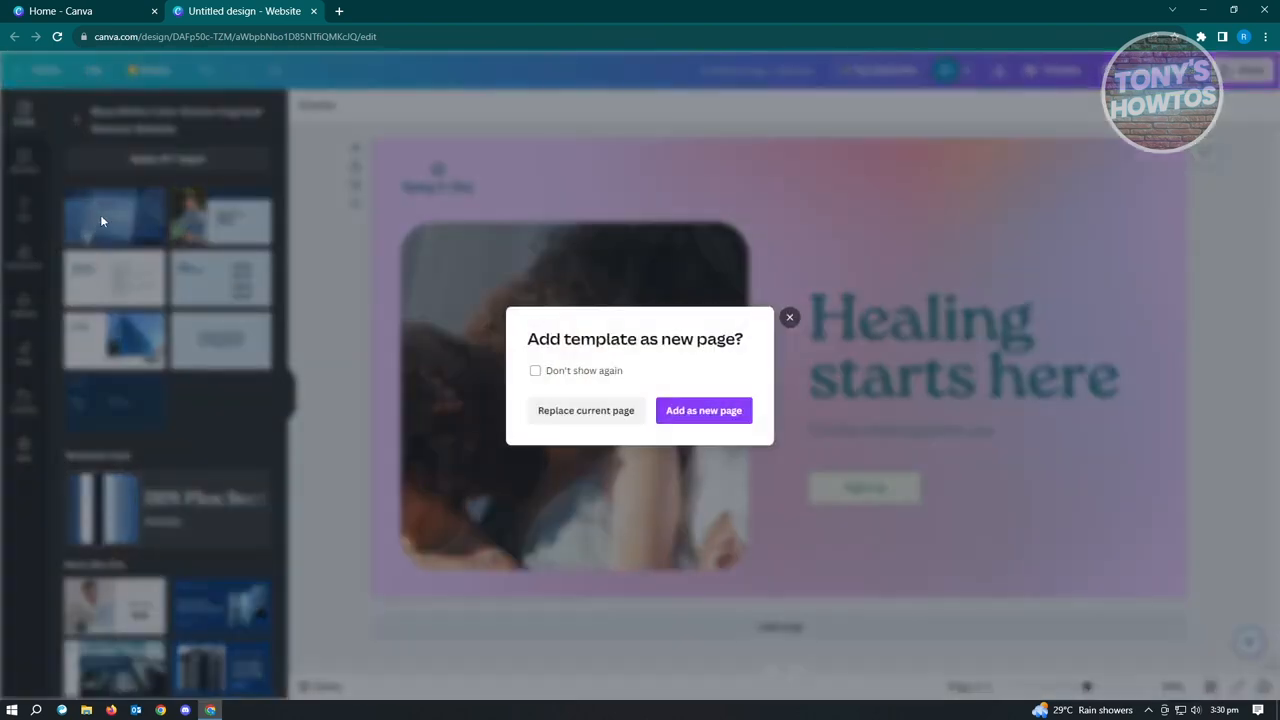
{"action": "left_click", "coordinate": [598, 418]}
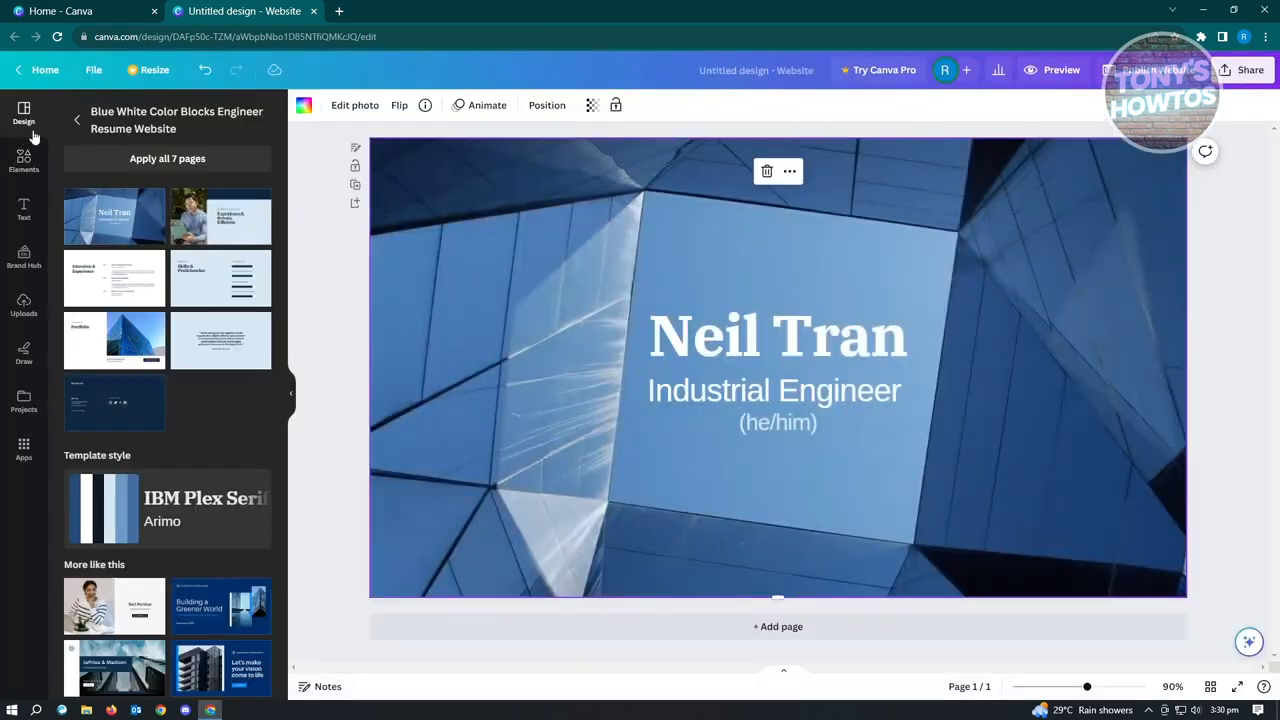
Browse the website templates and narrow them to the Landing page category.
{"action": "left_click", "coordinate": [78, 120]}
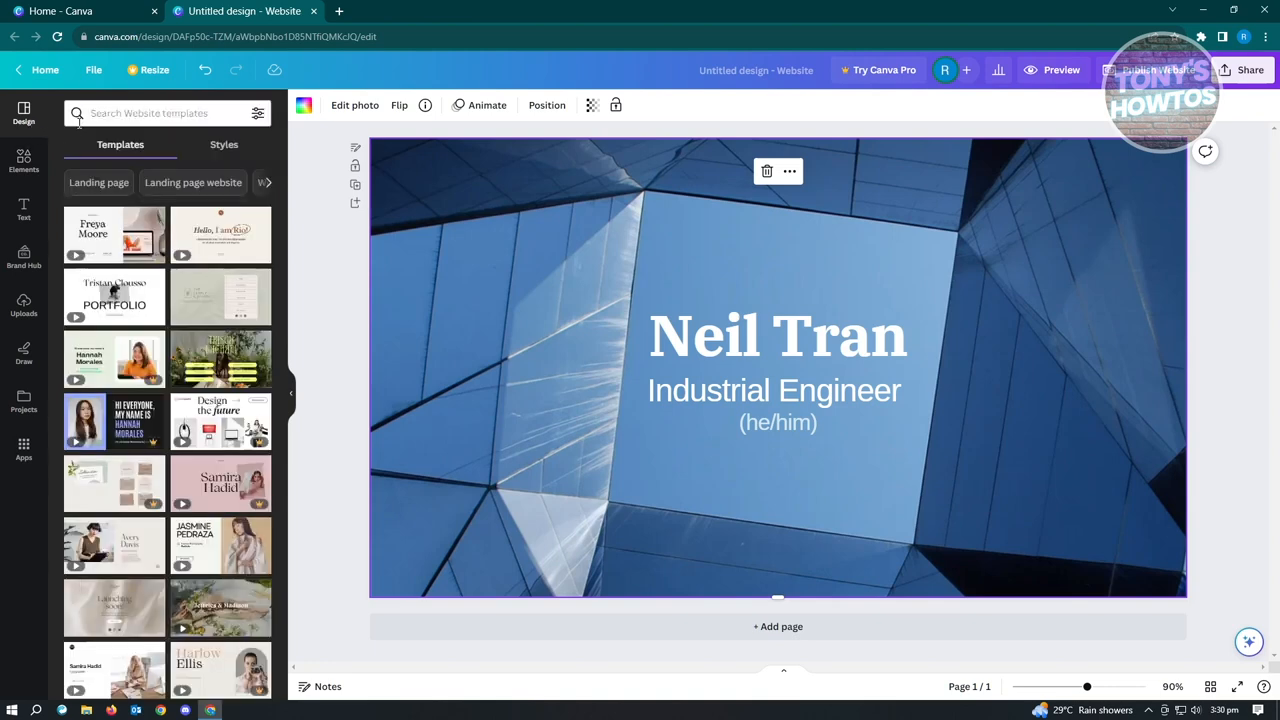
{"action": "scroll", "coordinate": [249, 509], "scroll_direction": "down", "scroll_amount": 4}
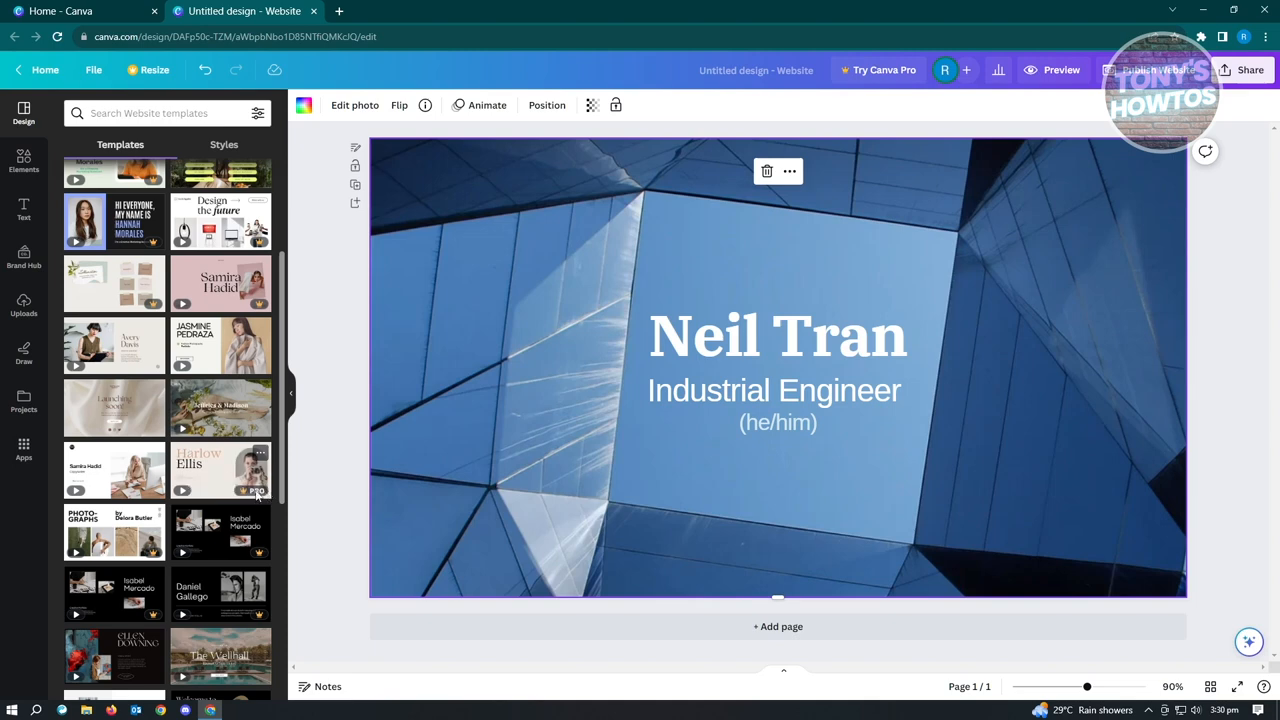
{"action": "scroll", "coordinate": [265, 485], "scroll_direction": "up", "scroll_amount": 4}
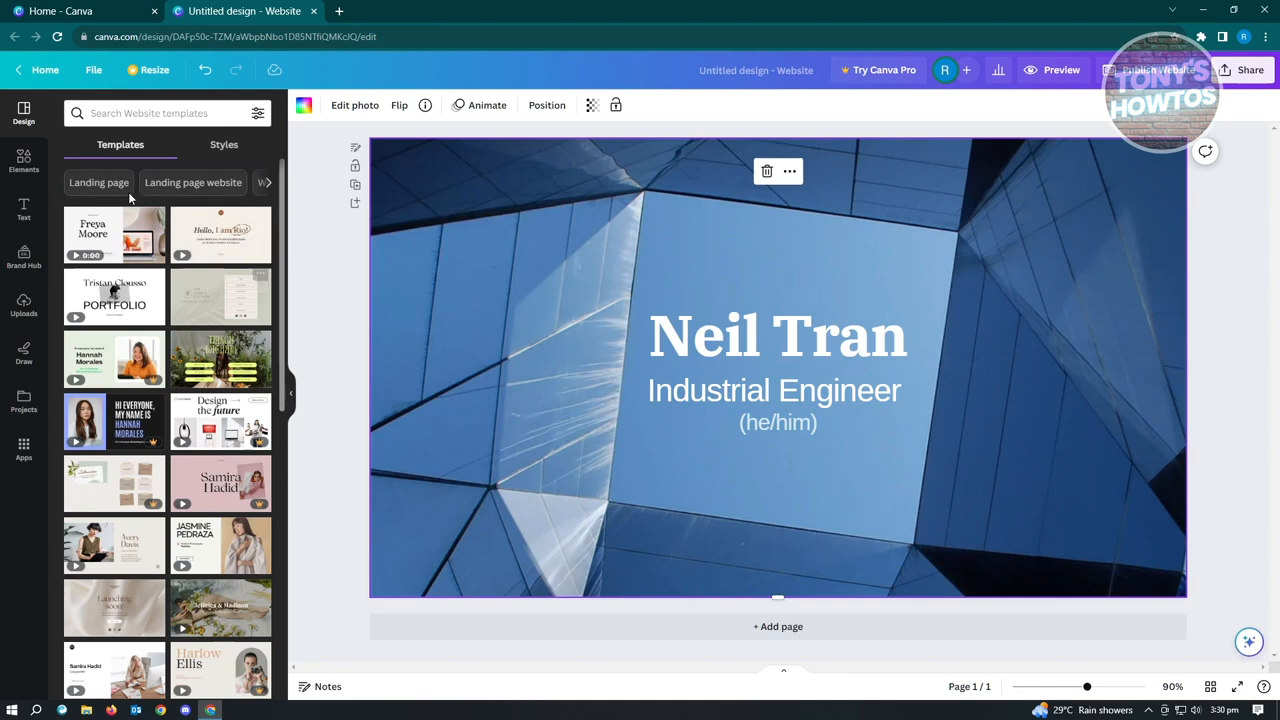
{"action": "left_click", "coordinate": [179, 115]}
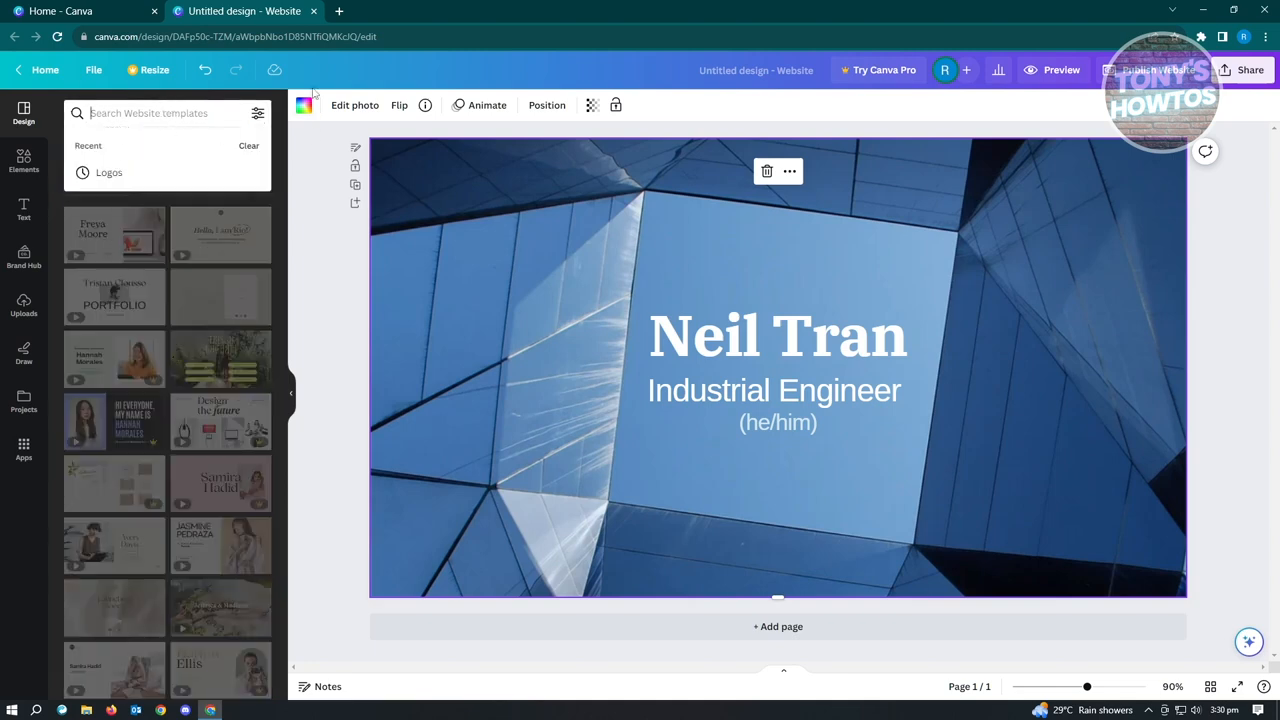
{"action": "left_click", "coordinate": [98, 183]}
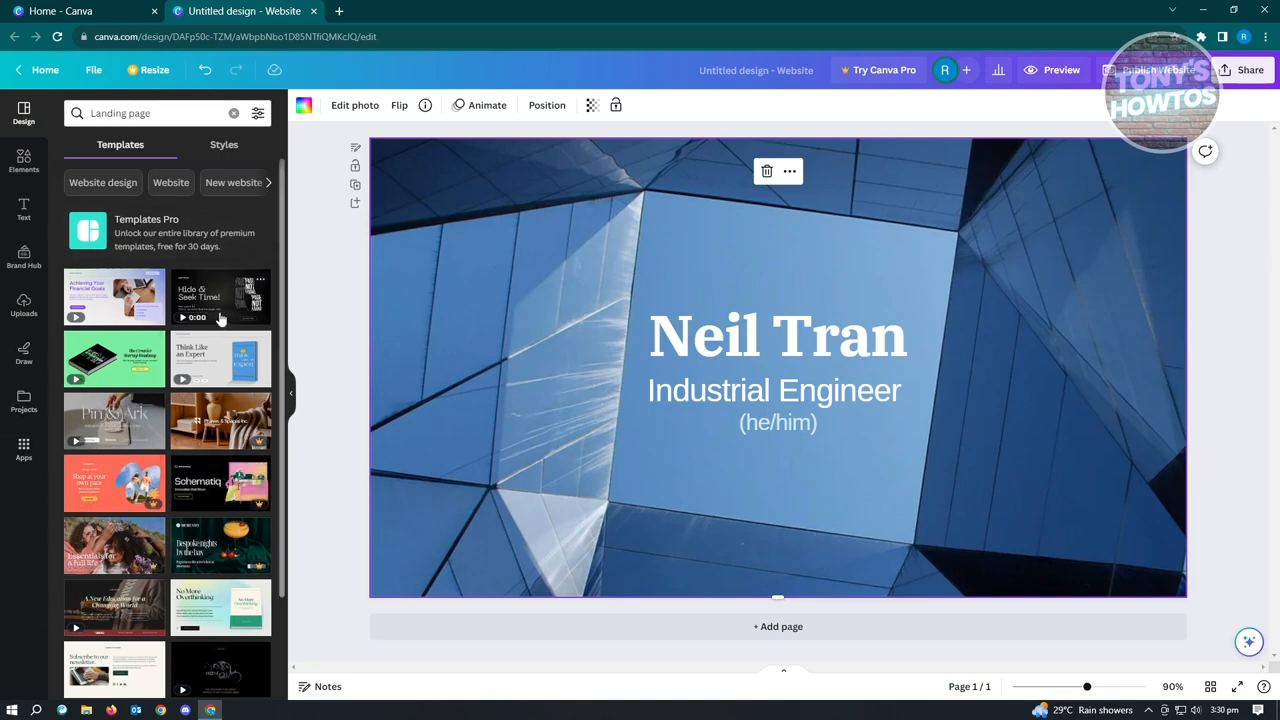
{"action": "scroll", "coordinate": [155, 313], "scroll_direction": "down", "scroll_amount": 2}
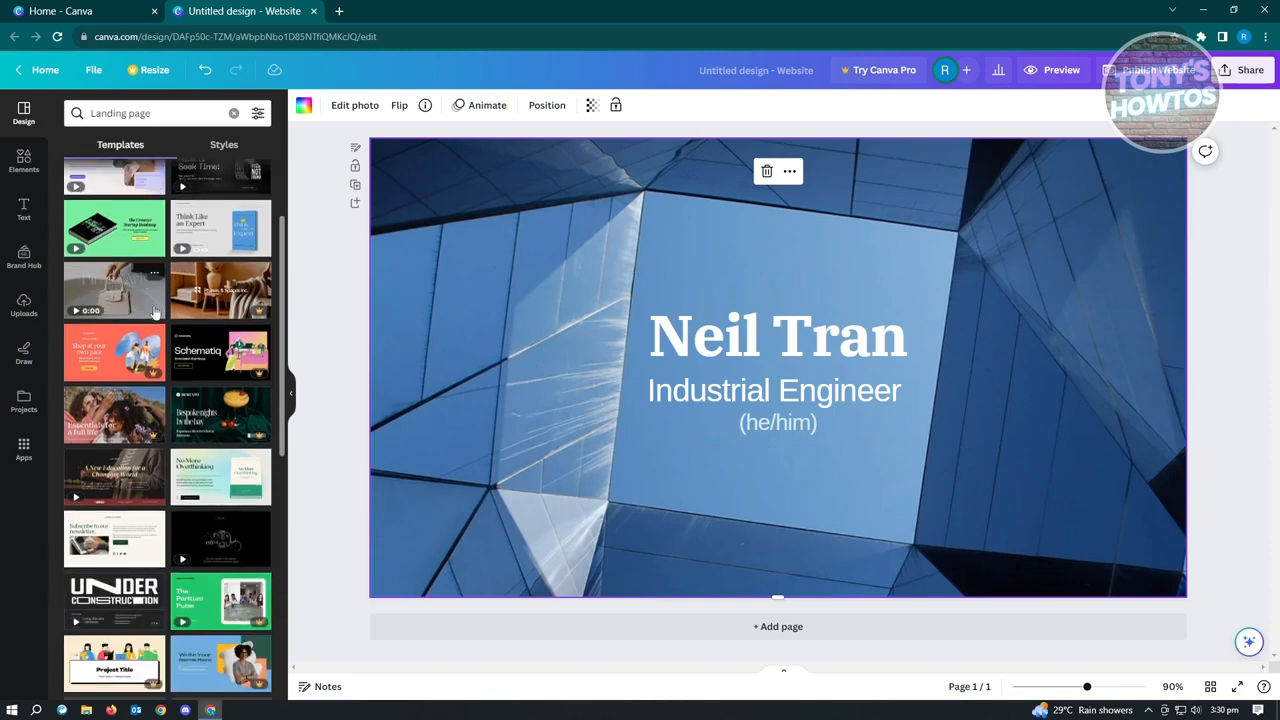
{"action": "left_click", "coordinate": [222, 144]}
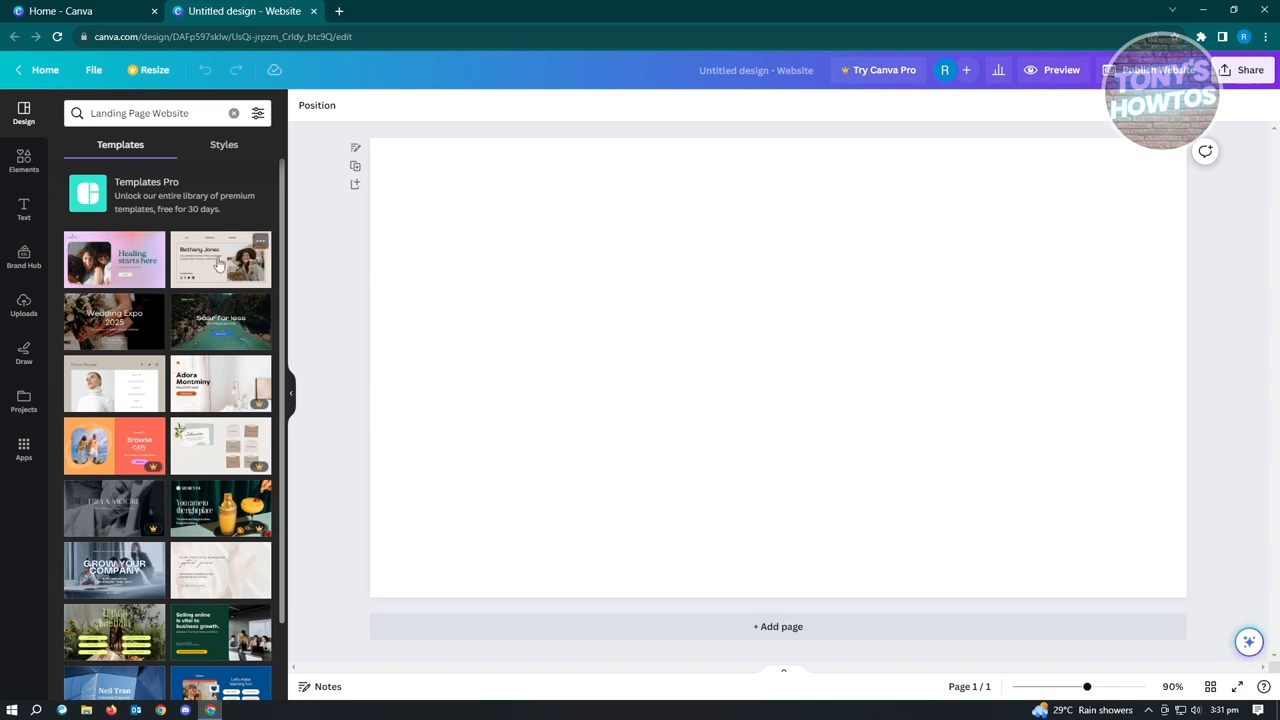
Apply the Light Beige Sleek and Simple Blogger Personal Website template and replace its large name heading with the site owner's full name.
{"action": "left_click", "coordinate": [220, 262]}
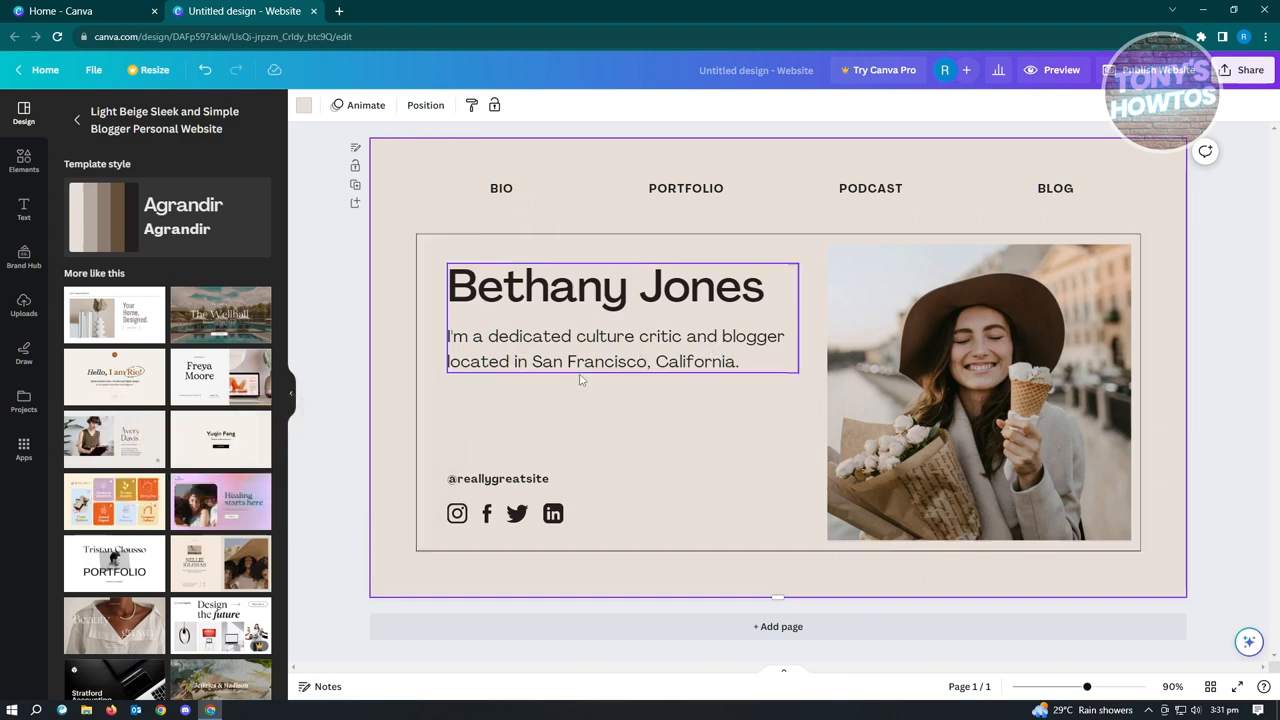
{"action": "left_click", "coordinate": [620, 297]}
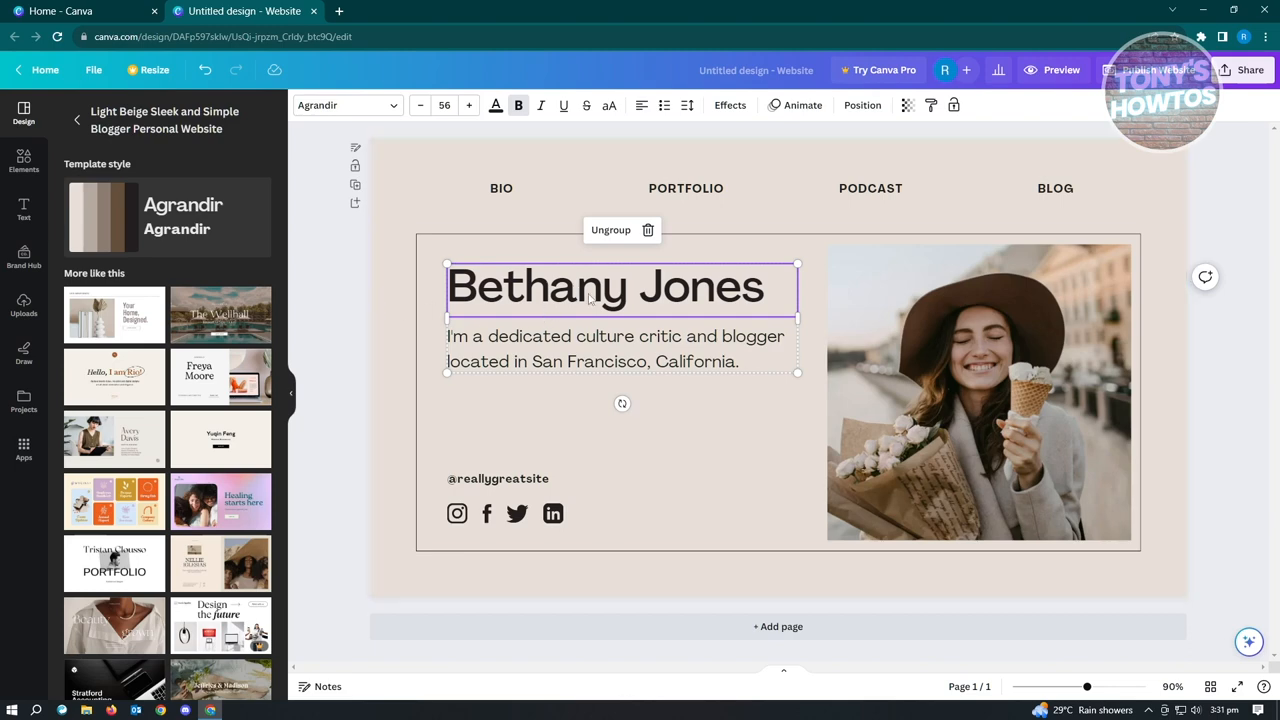
{"action": "double_click", "coordinate": [622, 291]}
{"action": "left_click_drag", "start_coordinate": [775, 293], "coordinate": [447, 273]}
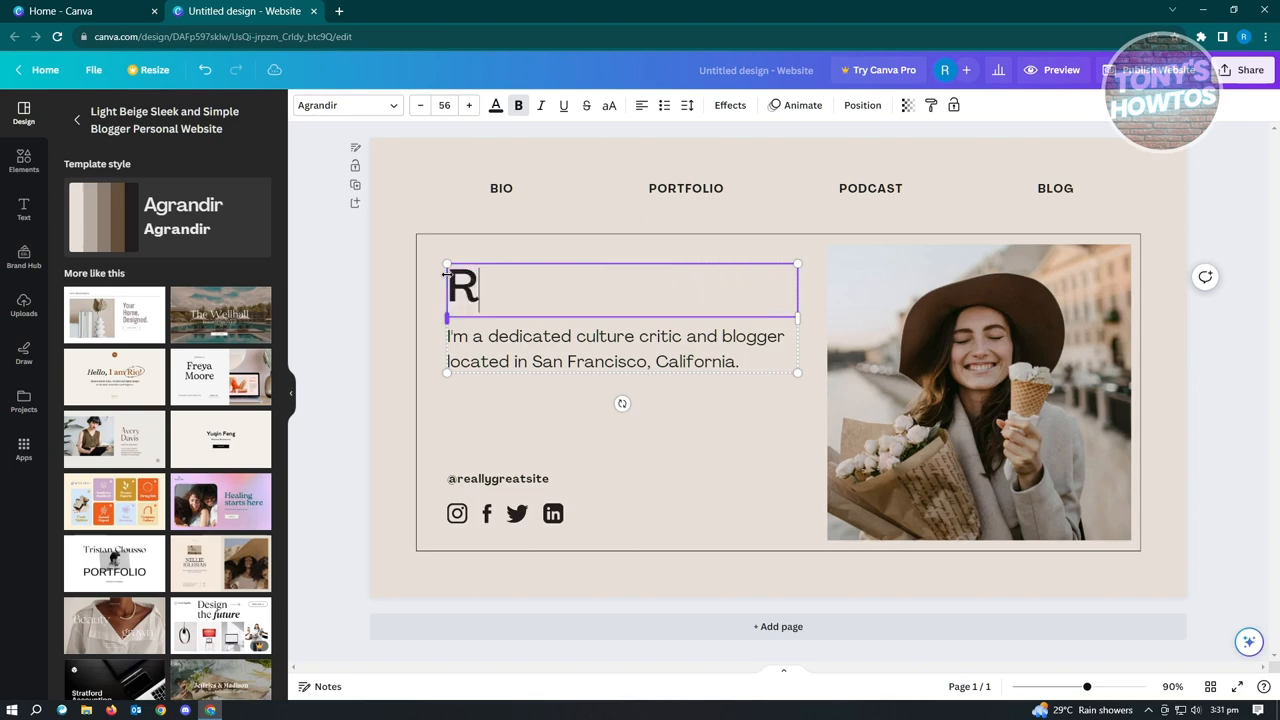
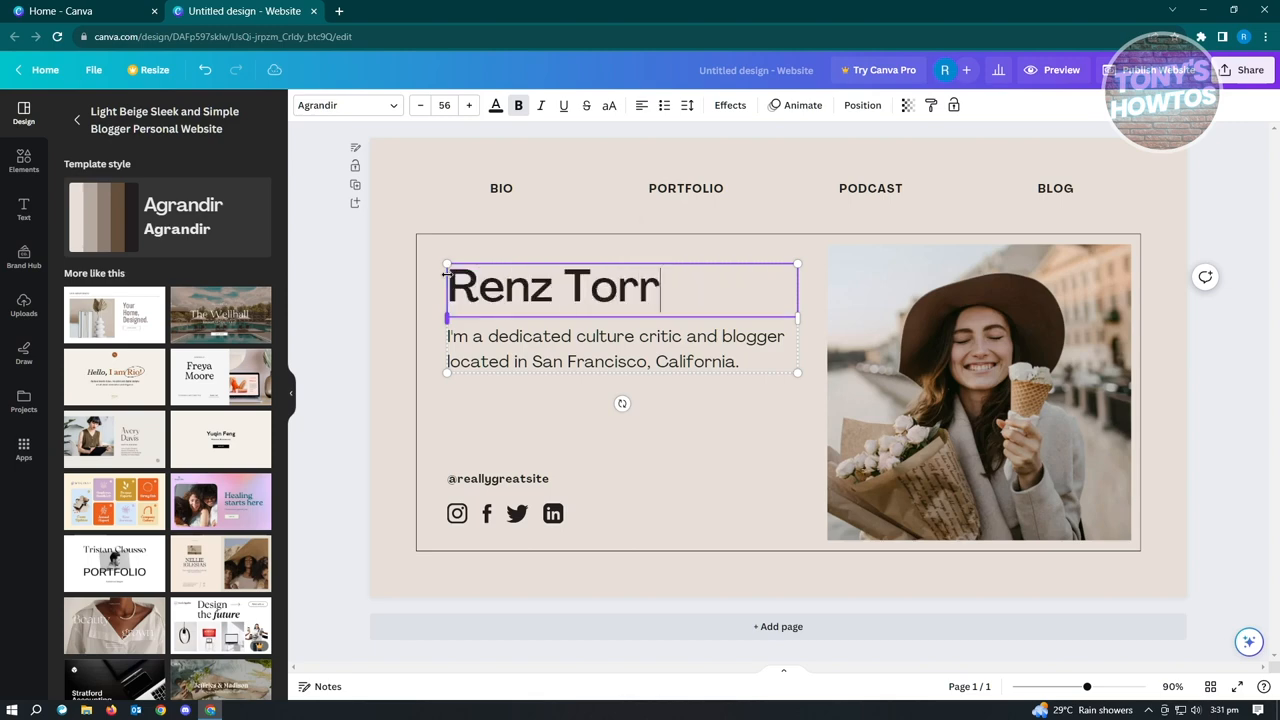
{"action": "left_click", "coordinate": [727, 362]}
{"action": "double_click", "coordinate": [727, 362]}
{"action": "left_click", "coordinate": [738, 362]}
{"action": "left_click_drag", "start_coordinate": [738, 362], "coordinate": [455, 338]}
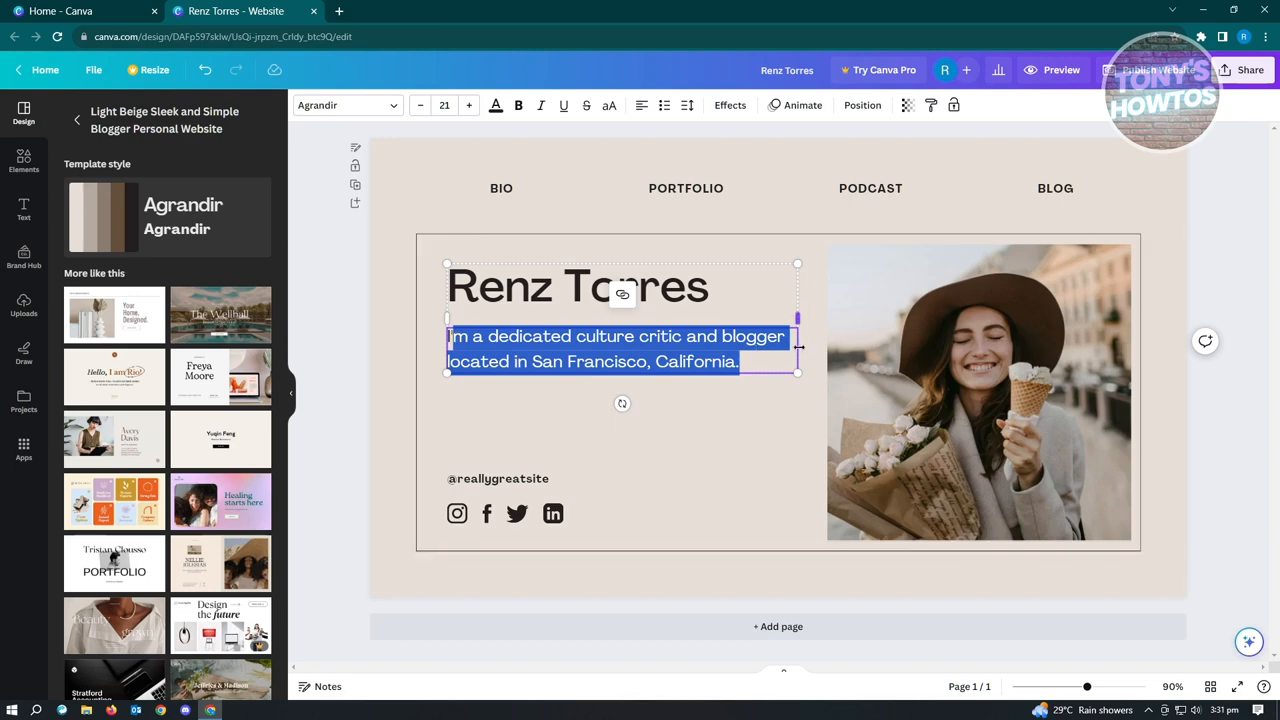
{"action": "left_click", "coordinate": [754, 364]}
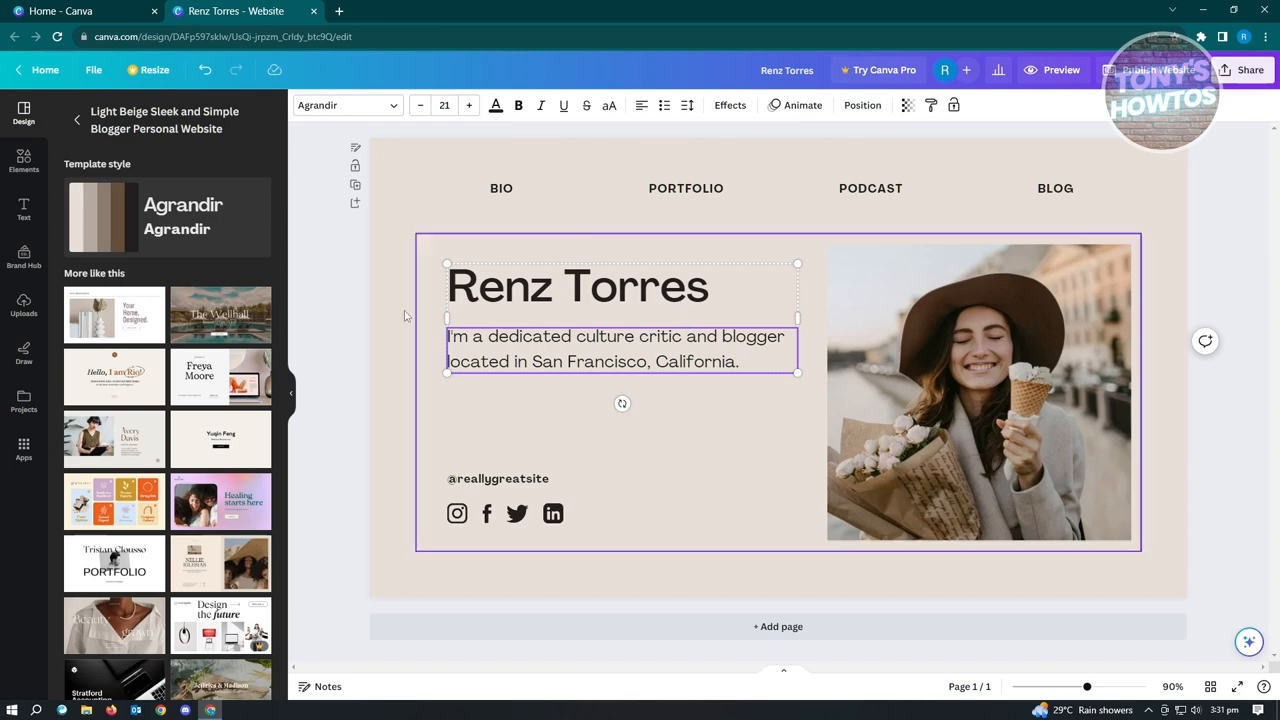
{"action": "left_click_drag", "start_coordinate": [746, 364], "coordinate": [472, 337]}
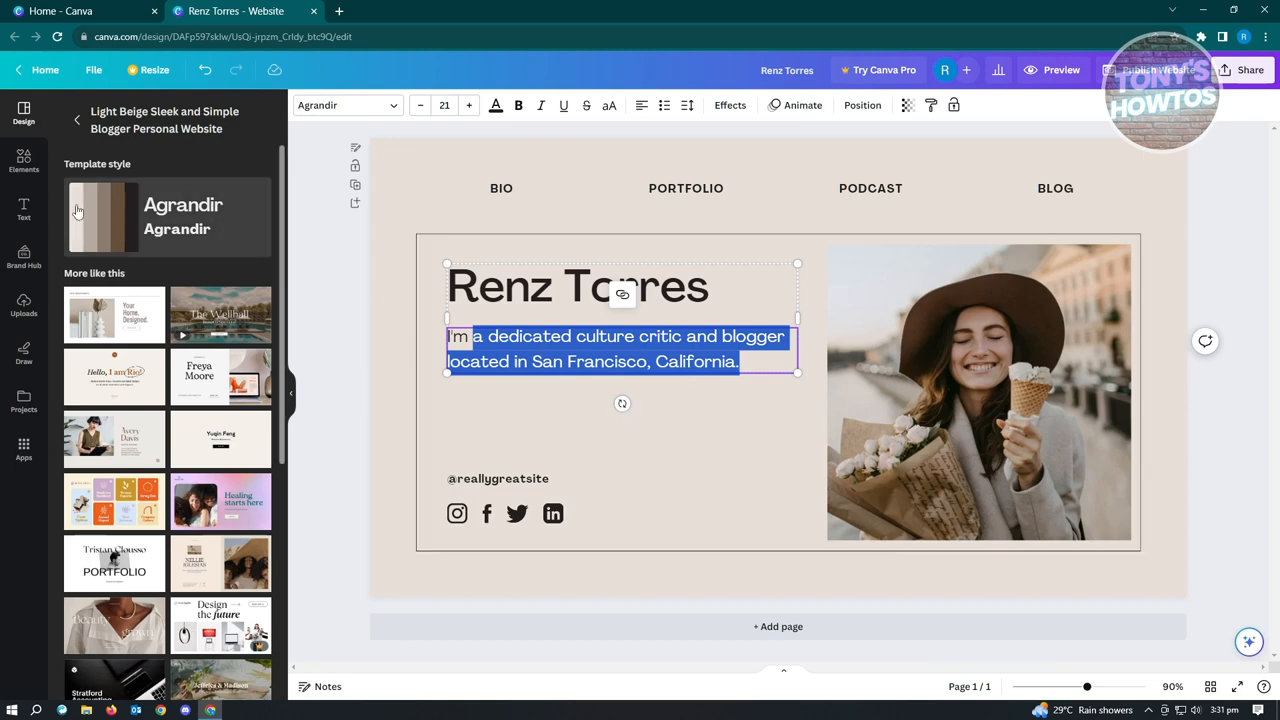
Add a new text box to the page and replace its placeholder text with "SAMPLE TEXT".
{"action": "left_click", "coordinate": [23, 208]}
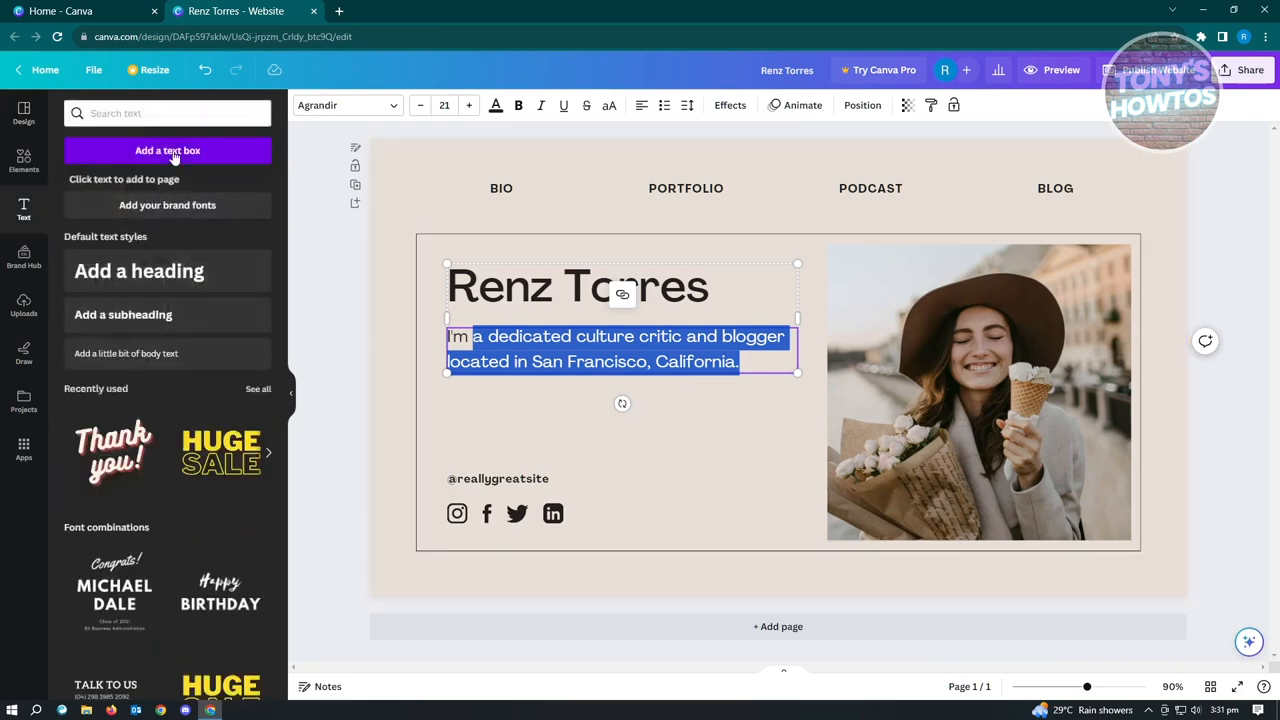
{"action": "left_click", "coordinate": [169, 151]}
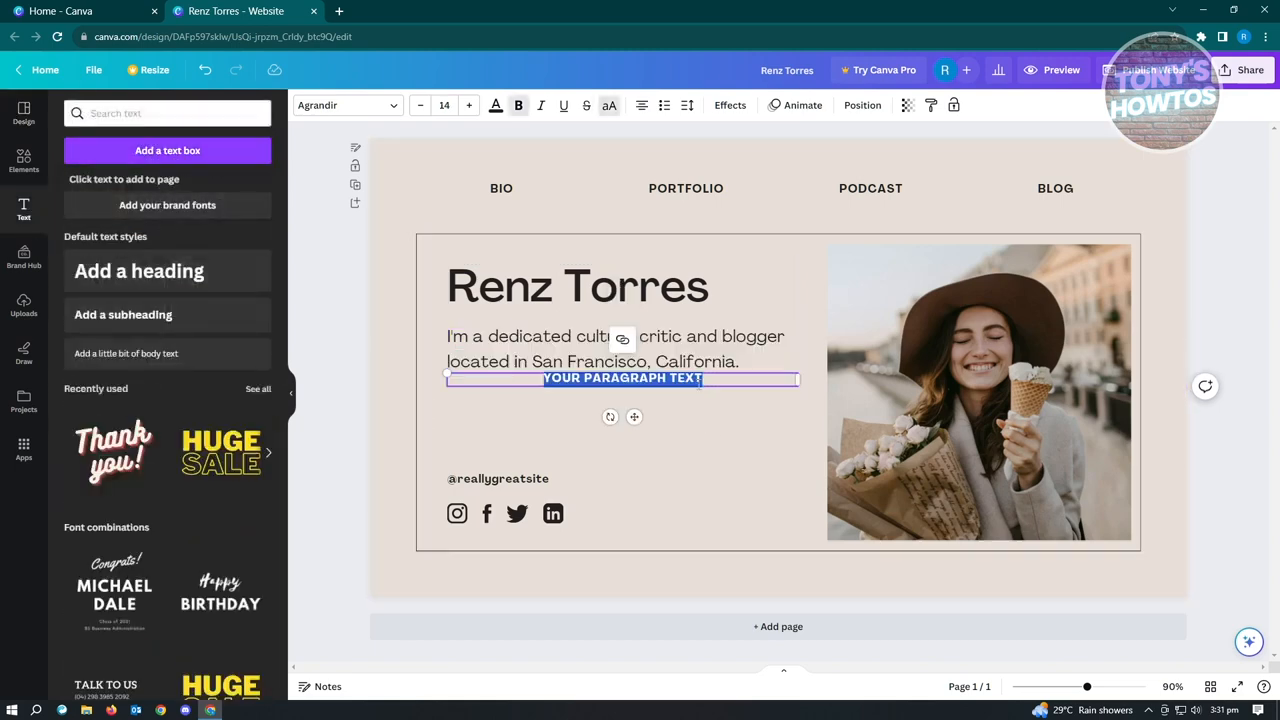
{"action": "left_click", "coordinate": [726, 380]}
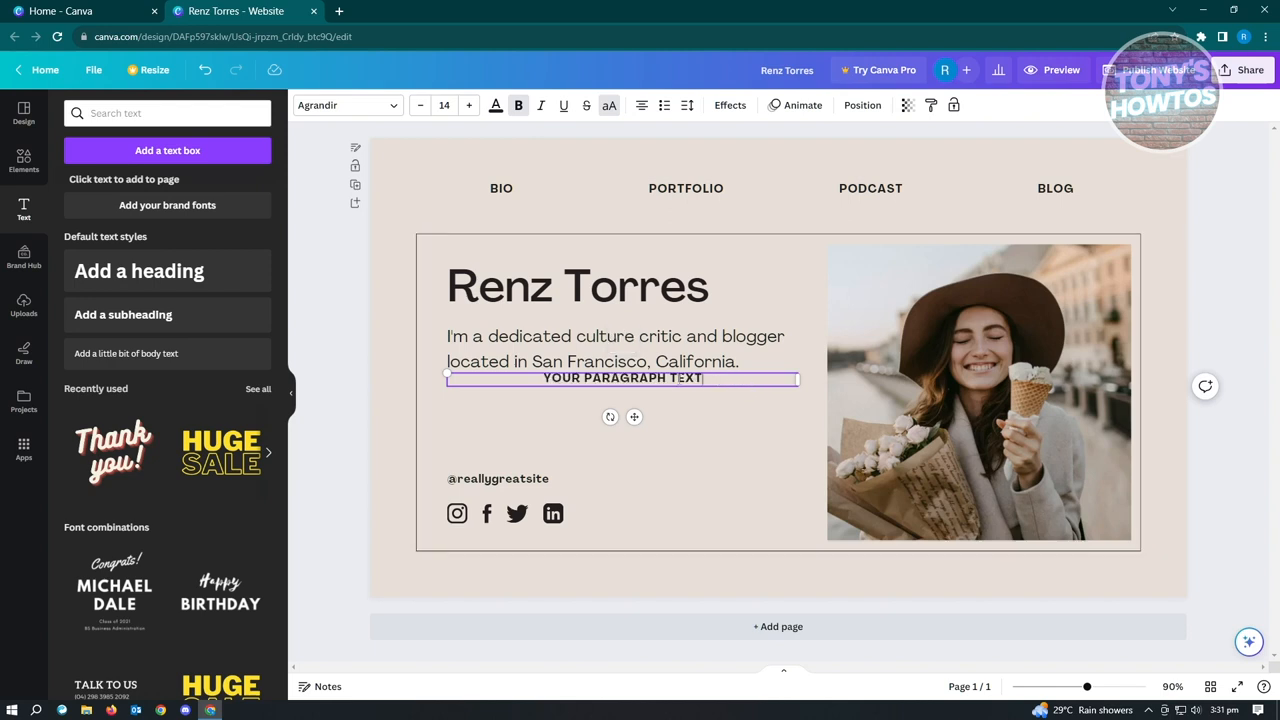
{"action": "left_click_drag", "start_coordinate": [701, 378], "coordinate": [520, 378]}
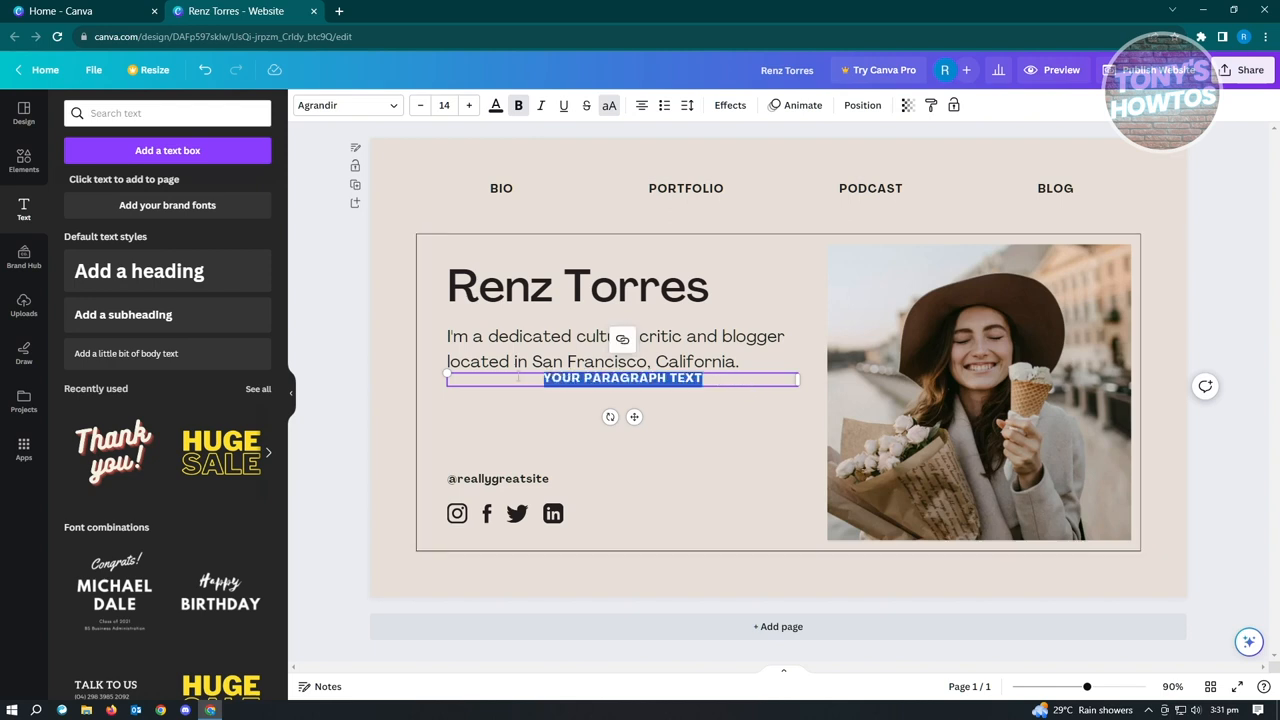
{"action": "type", "text": "SAM"}
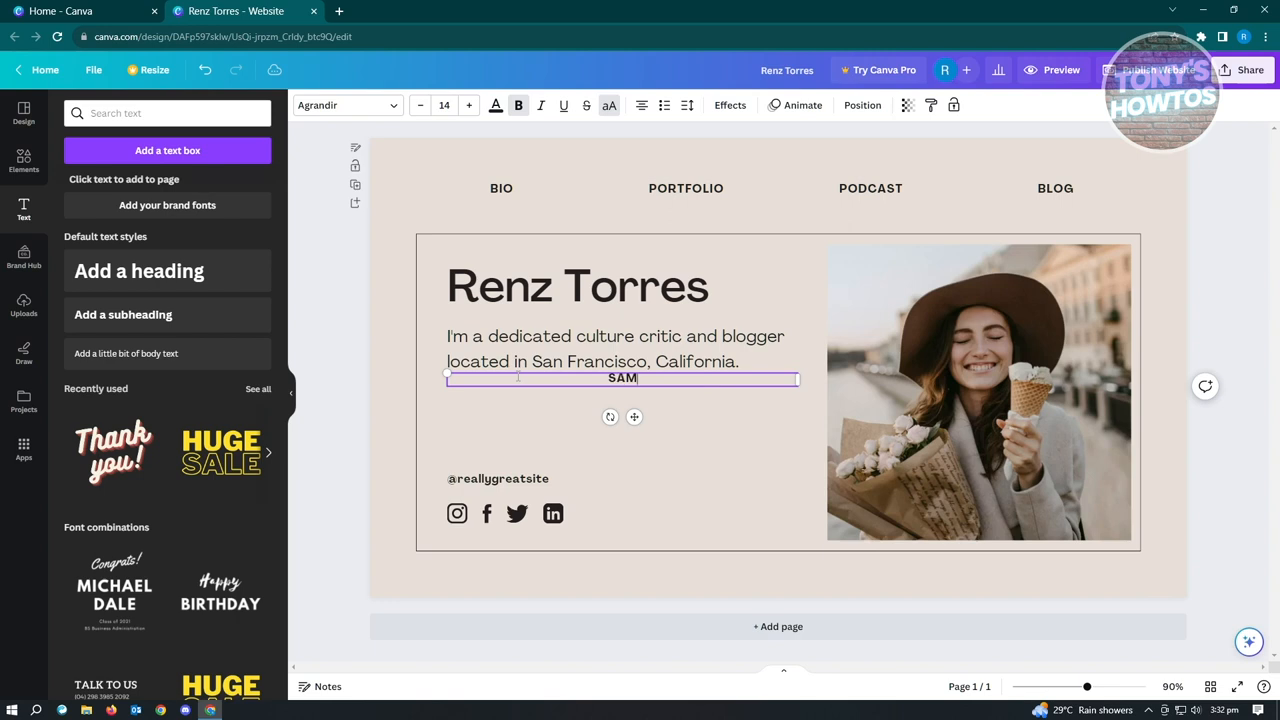
{"action": "type", "text": "PLE TEXT"}
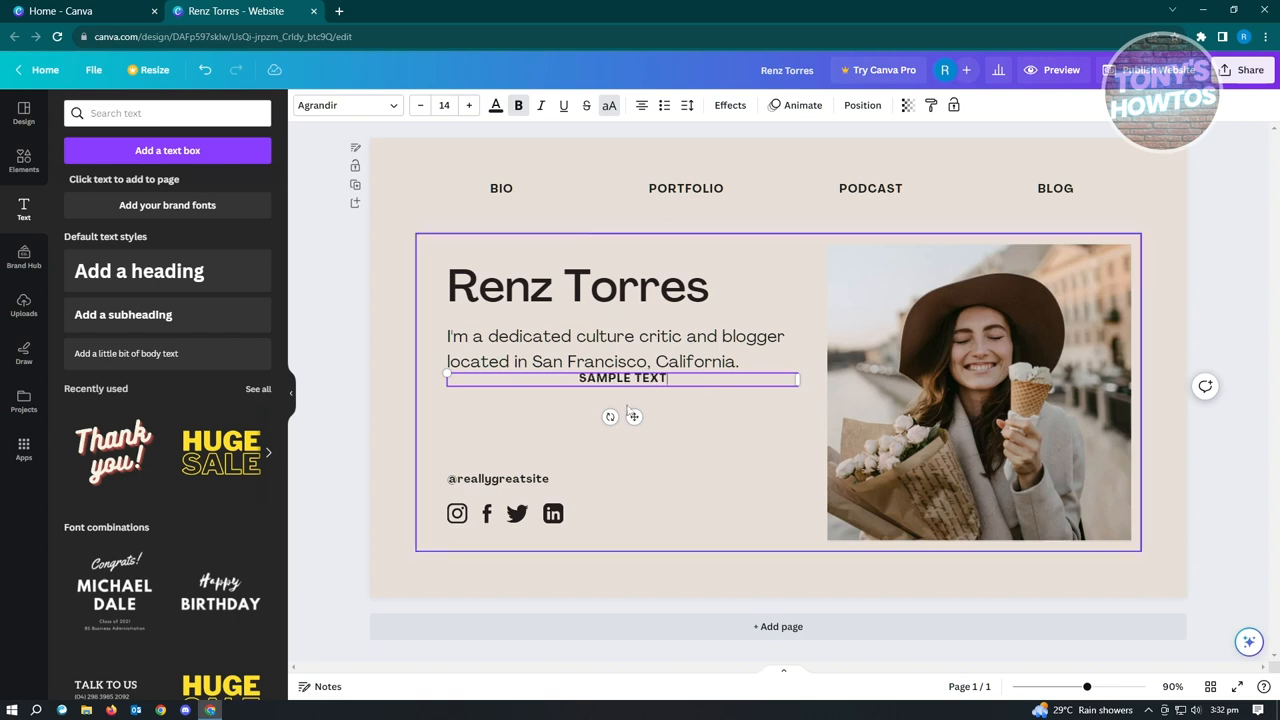
Move the "SAMPLE TEXT" box down so it sits slightly below the introductory paragraph.
{"action": "left_click_drag", "start_coordinate": [573, 377], "coordinate": [572, 396]}
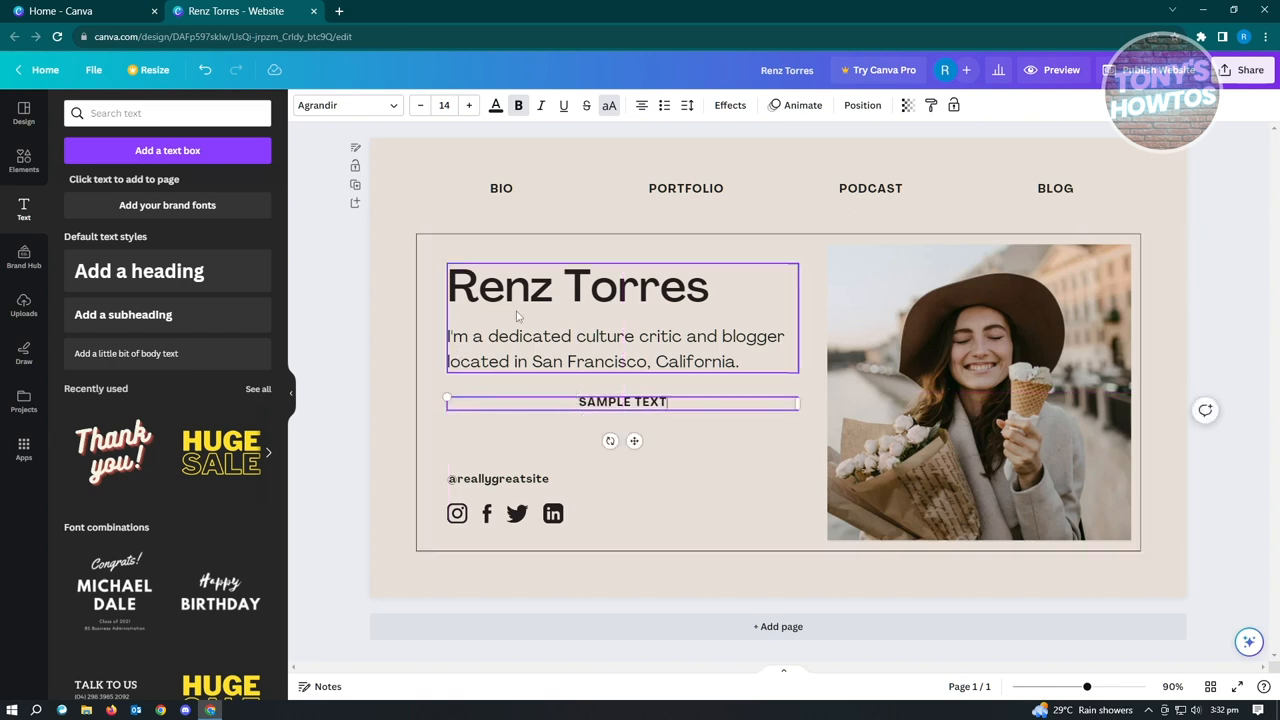
{"action": "left_click_drag", "start_coordinate": [617, 394], "coordinate": [617, 390]}
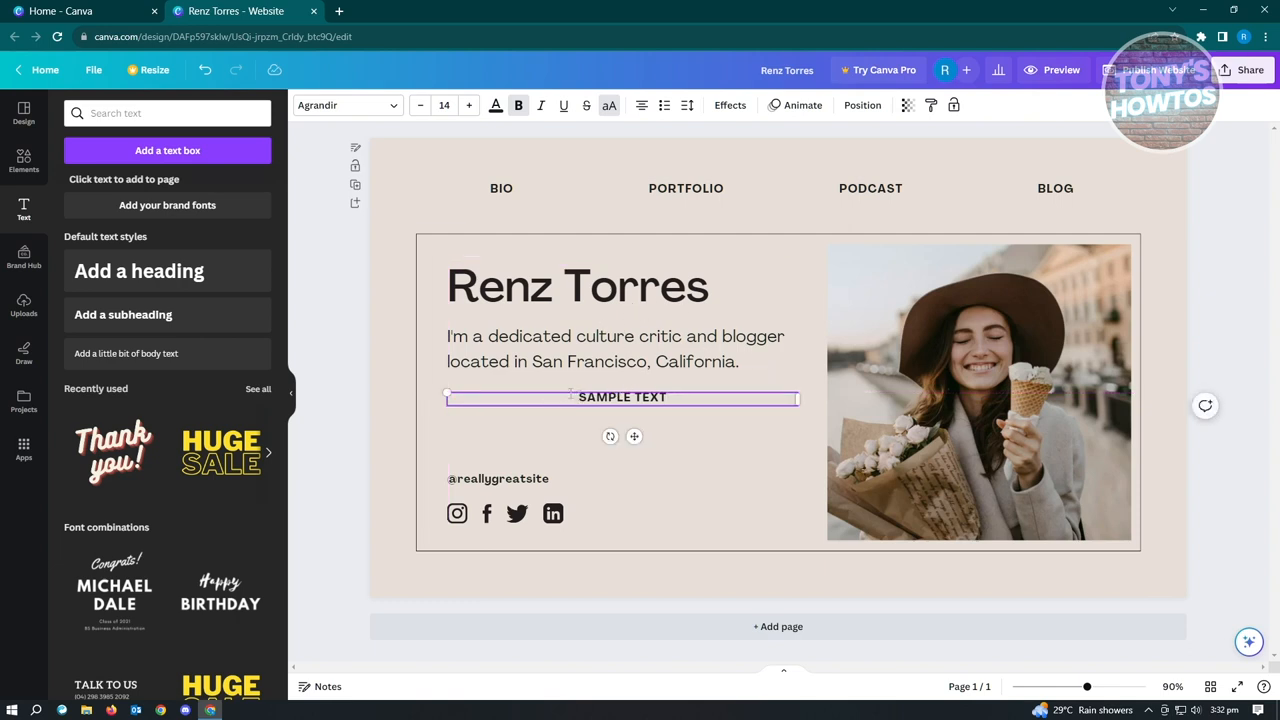
{"action": "left_click_drag", "start_coordinate": [565, 392], "coordinate": [561, 390]}
Look through the font combinations and the available element categories, including graphics, stickers, photos, videos, charts, tables, frames and grids.
{"action": "scroll", "coordinate": [228, 463], "scroll_direction": "down", "scroll_amount": 2}
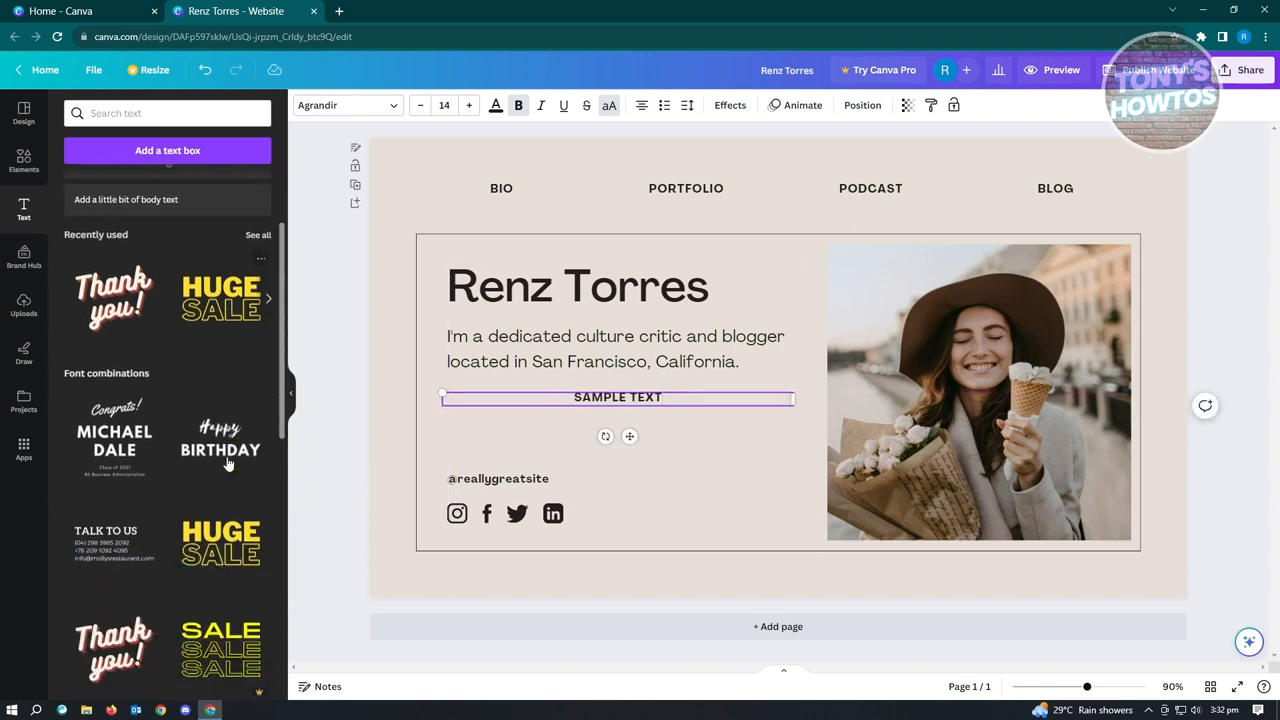
{"action": "scroll", "coordinate": [143, 366], "scroll_direction": "down", "scroll_amount": 2}
{"action": "scroll", "coordinate": [110, 515], "scroll_direction": "down", "scroll_amount": 2}
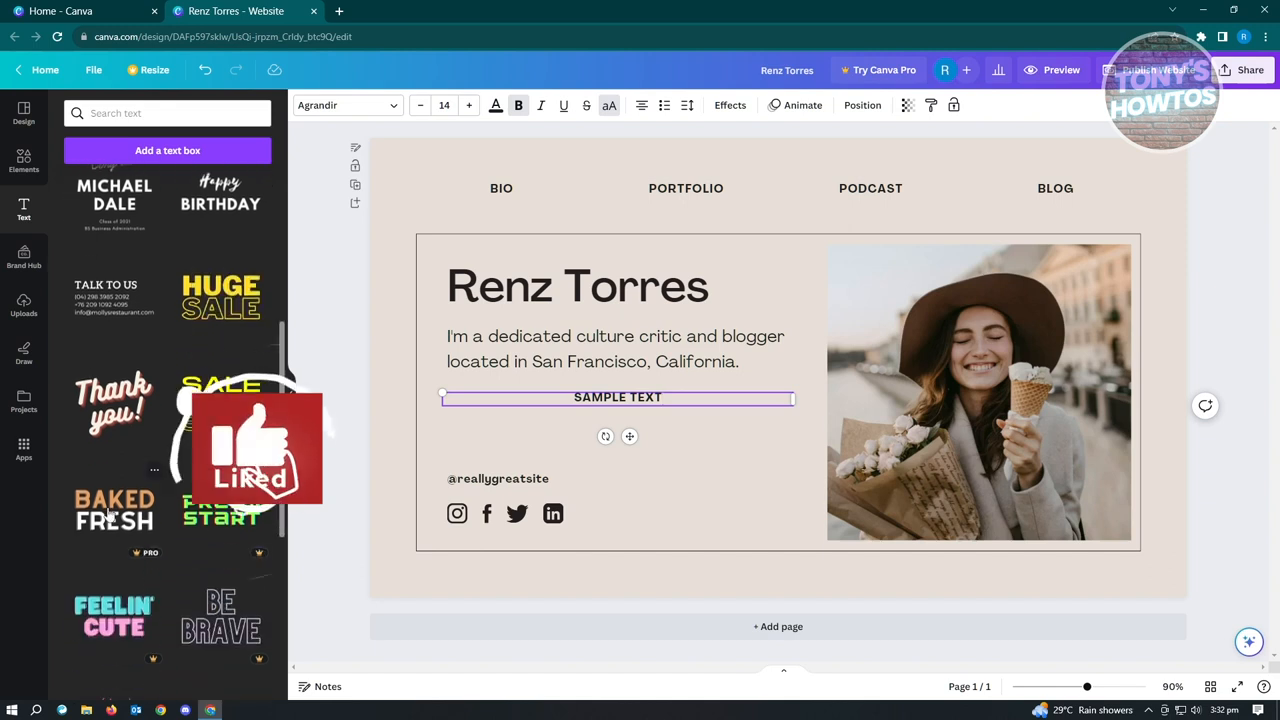
{"action": "scroll", "coordinate": [108, 530], "scroll_direction": "down", "scroll_amount": 2}
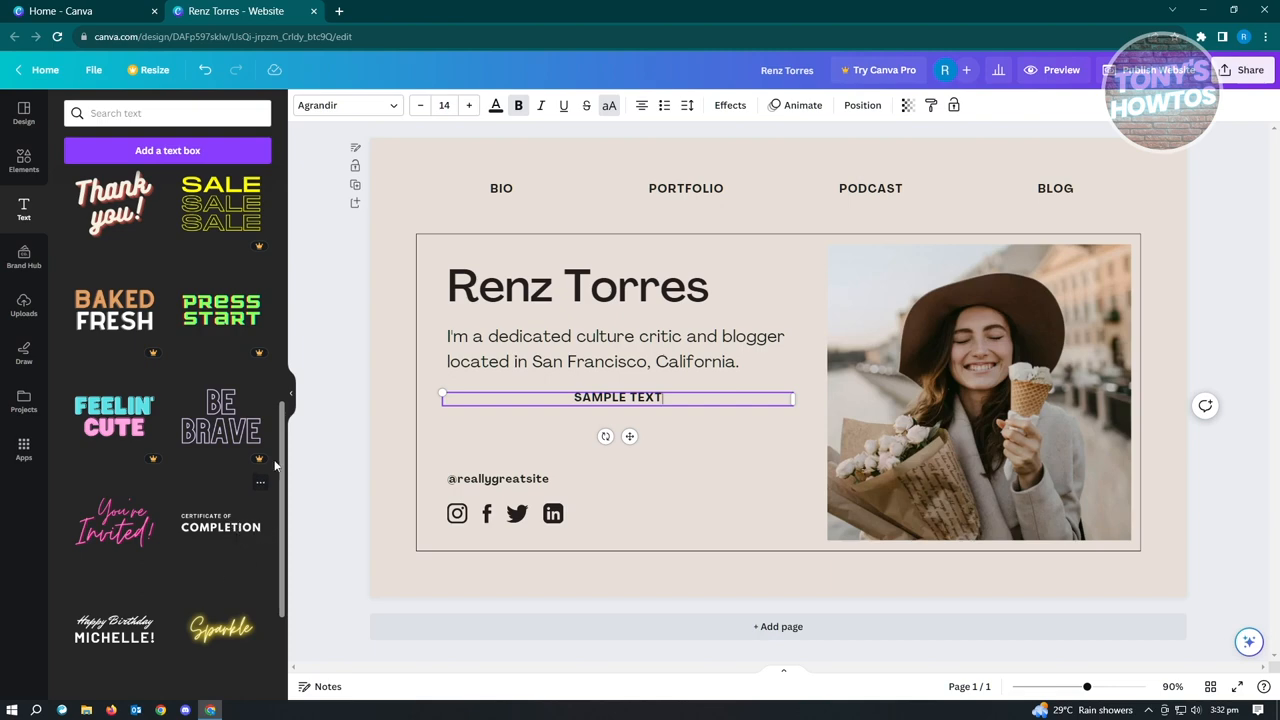
{"action": "left_click", "coordinate": [25, 165]}
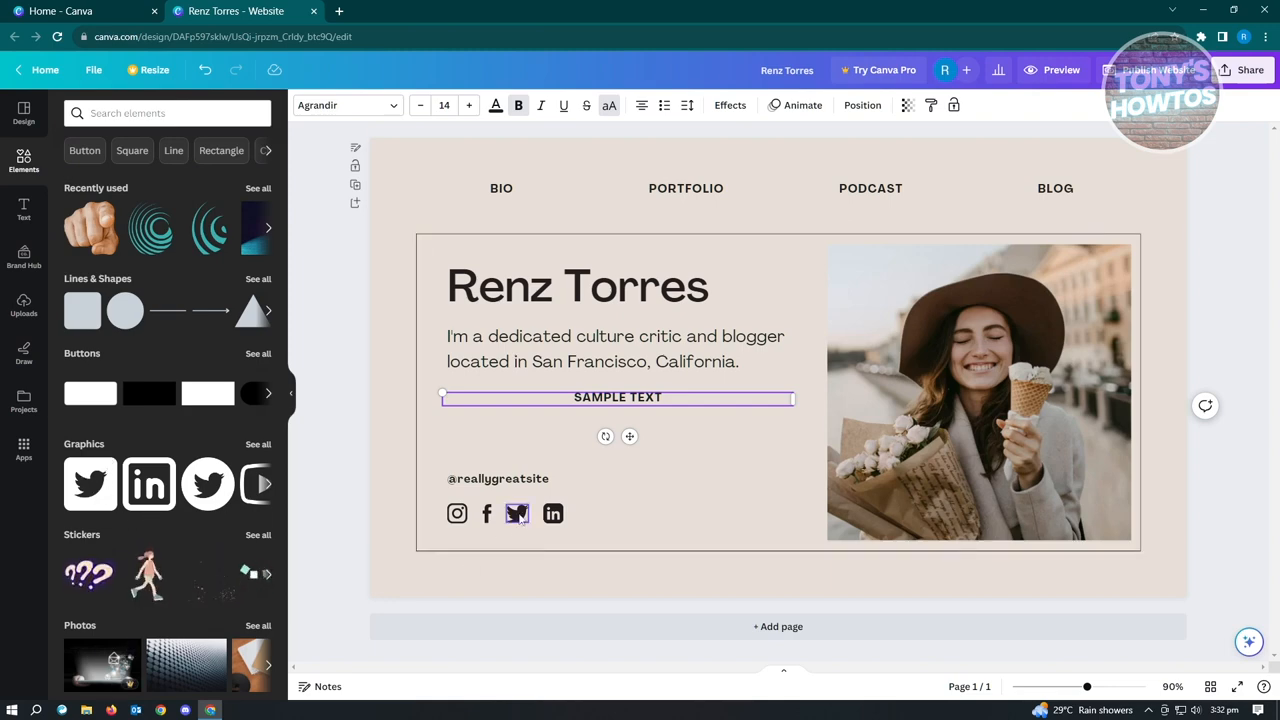
{"action": "left_click", "coordinate": [267, 486]}
{"action": "left_click", "coordinate": [267, 486]}
{"action": "scroll", "coordinate": [220, 490], "scroll_direction": "down", "scroll_amount": 3}
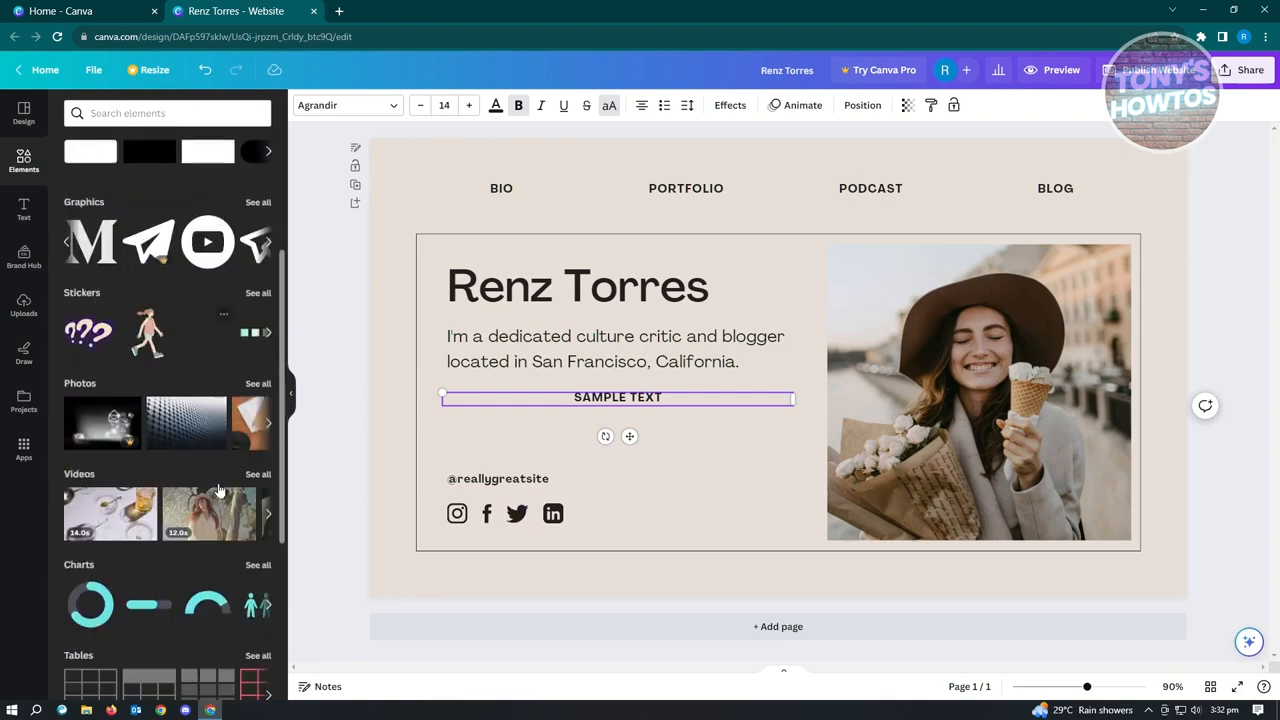
{"action": "scroll", "coordinate": [210, 345], "scroll_direction": "down", "scroll_amount": 2}
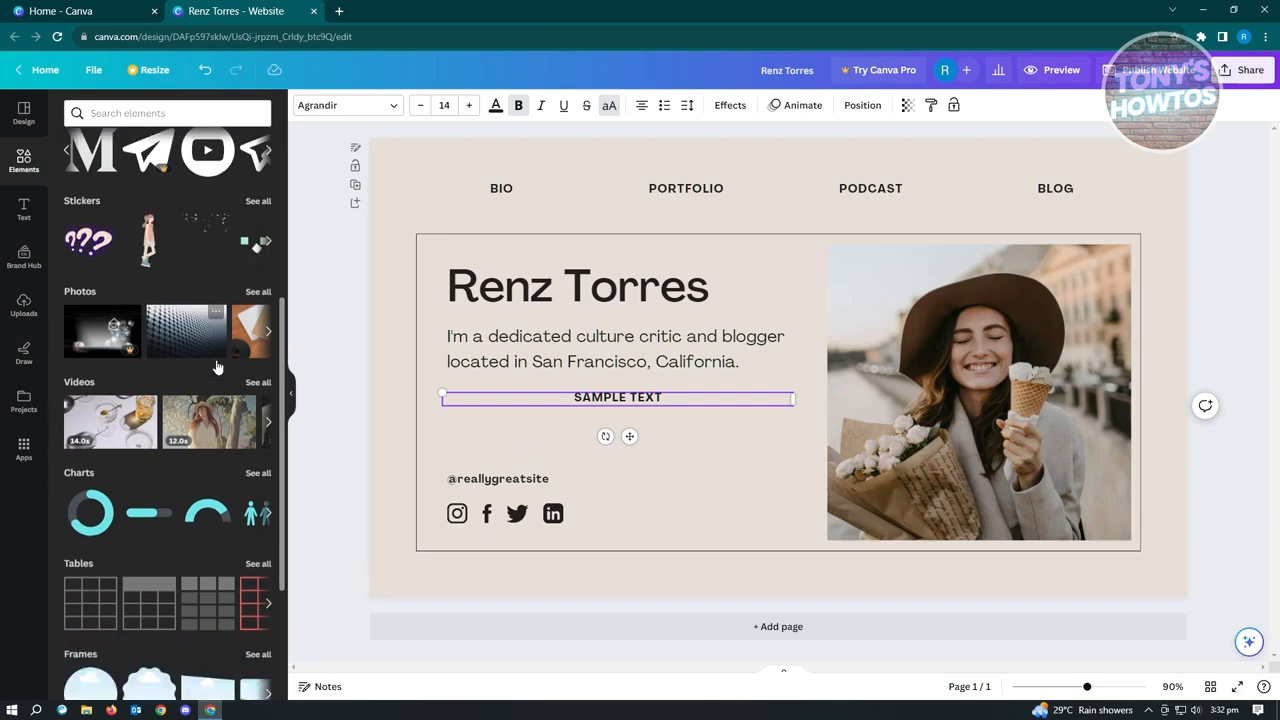
{"action": "scroll", "coordinate": [217, 368], "scroll_direction": "down", "scroll_amount": 1}
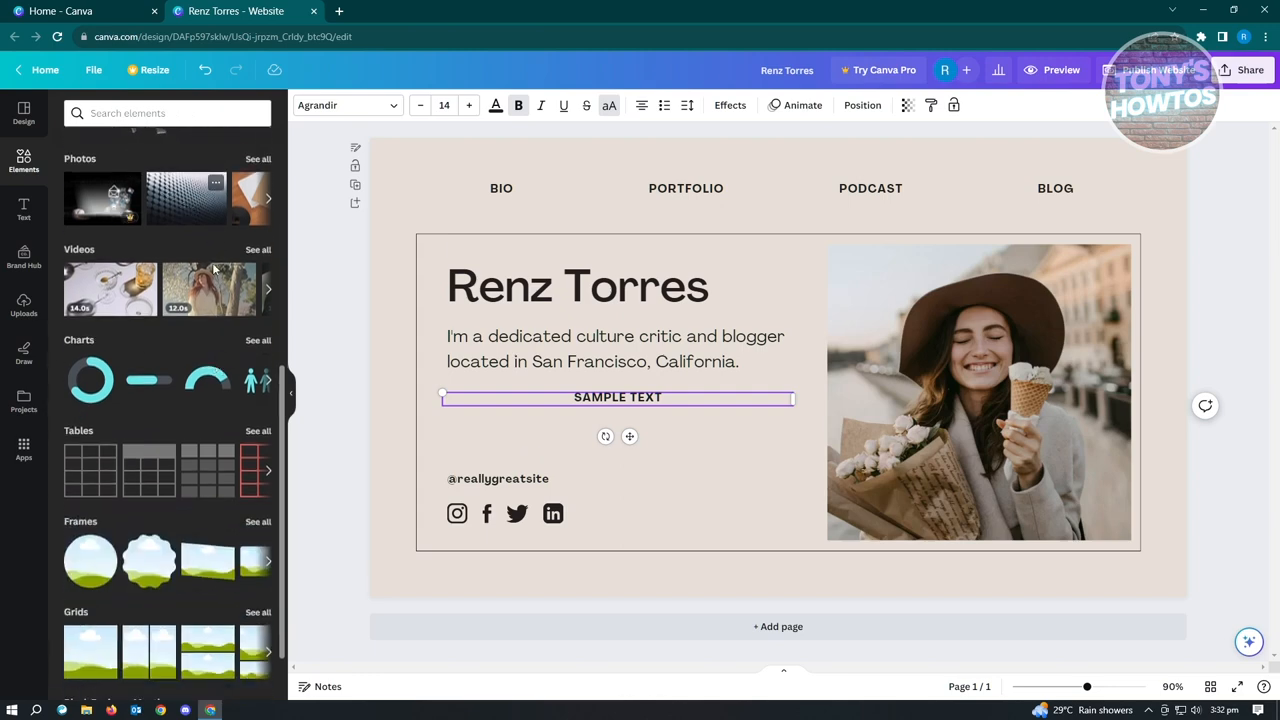
{"action": "scroll", "coordinate": [213, 406], "scroll_direction": "down", "scroll_amount": 1}
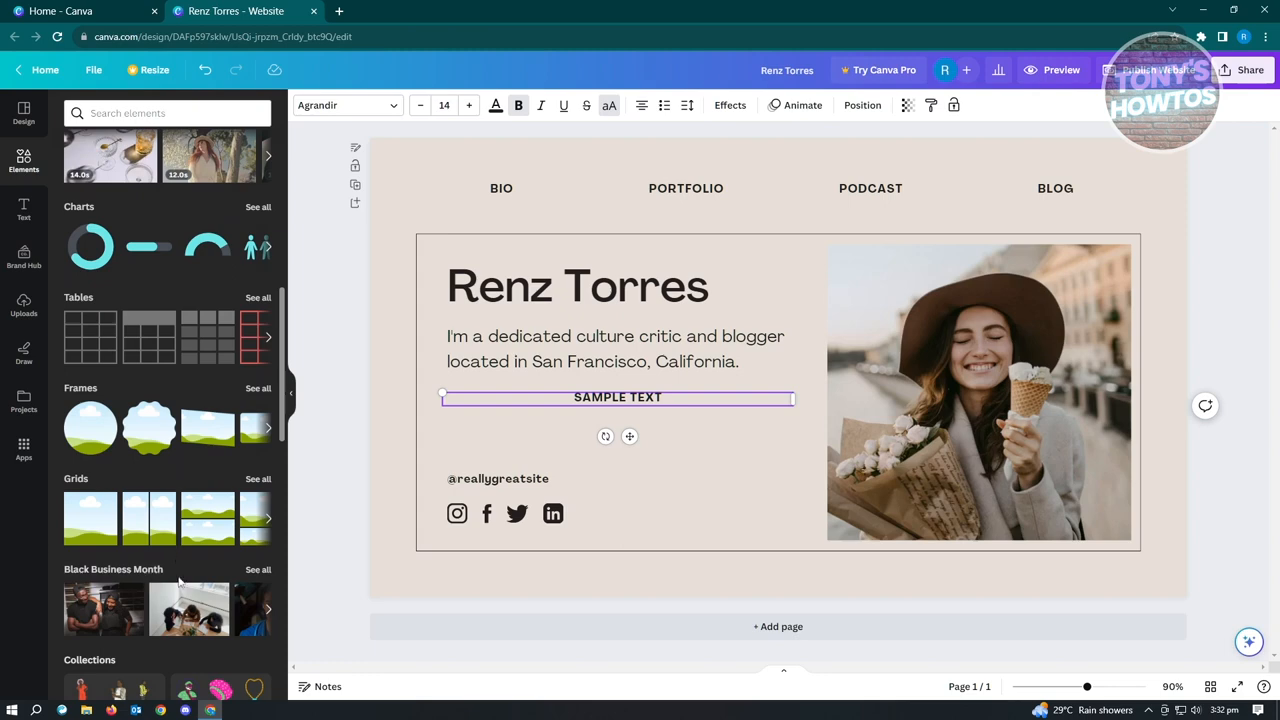
{"action": "scroll", "coordinate": [176, 578], "scroll_direction": "up", "scroll_amount": 10}
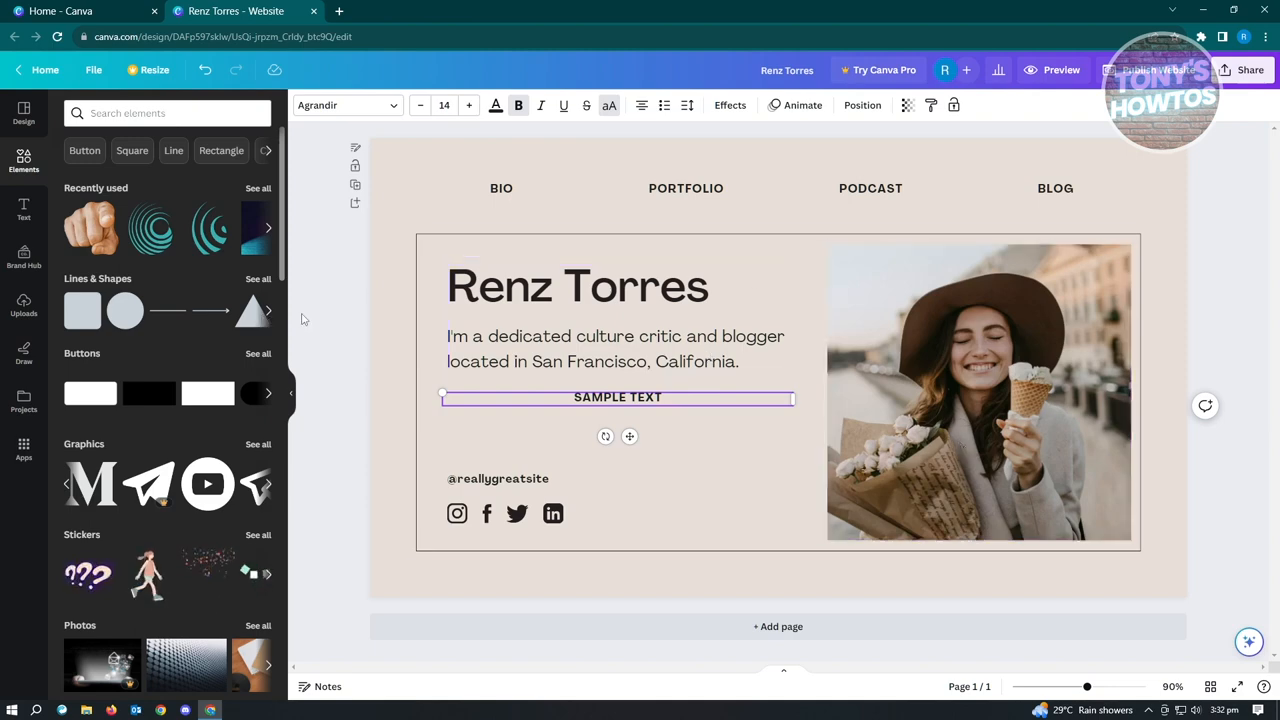
Replace the template's photo with the uploaded portrait of the man in a cap and align it within the outlined frame.
{"action": "left_click", "coordinate": [35, 315]}
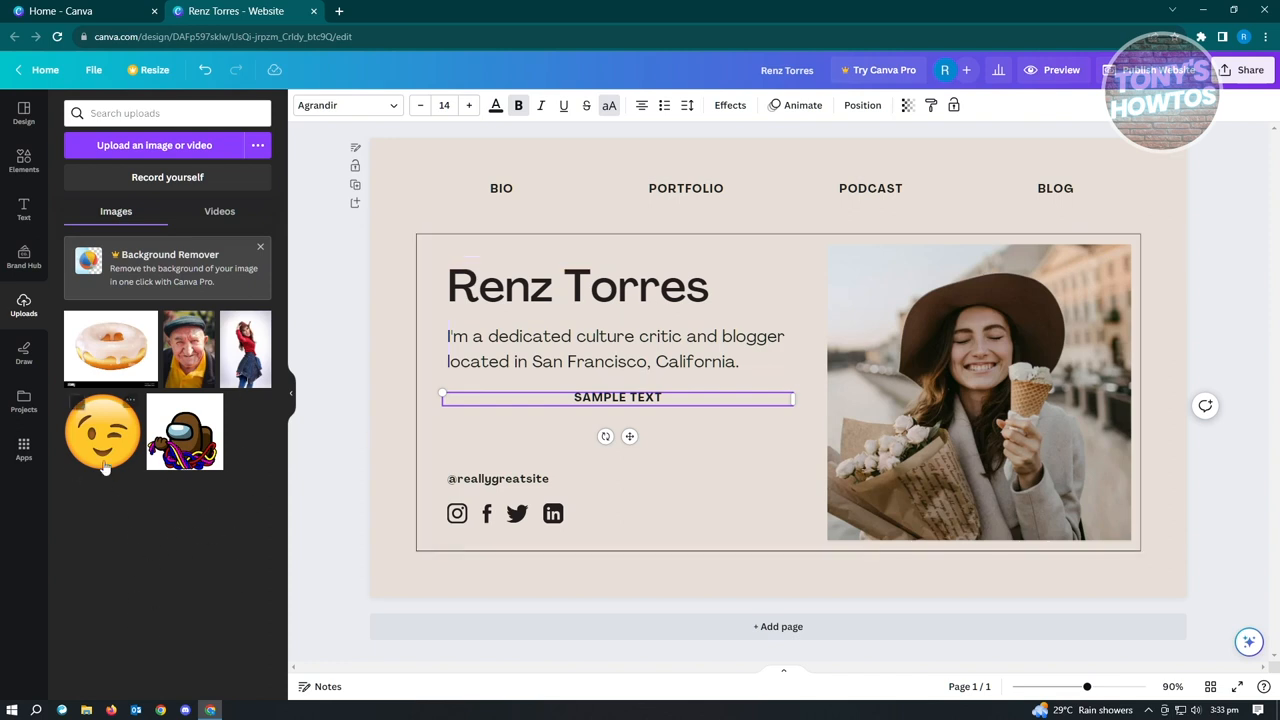
{"action": "left_click", "coordinate": [150, 150]}
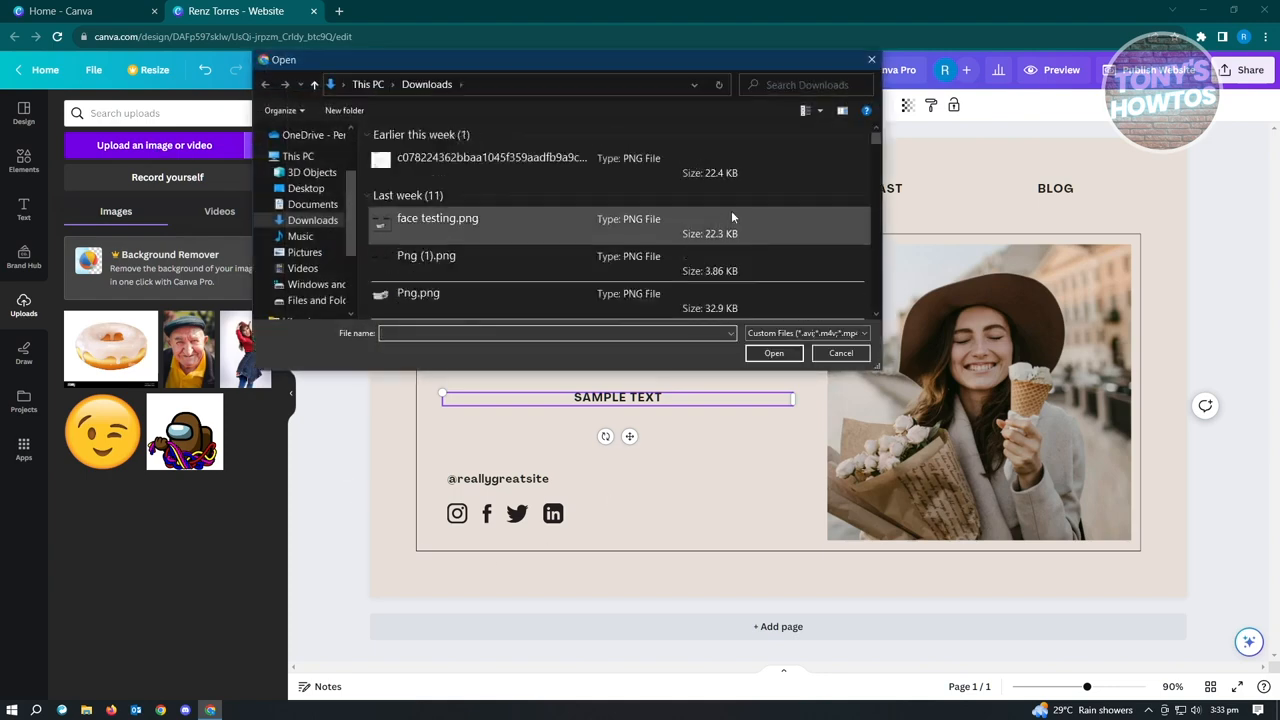
{"action": "left_click", "coordinate": [873, 62]}
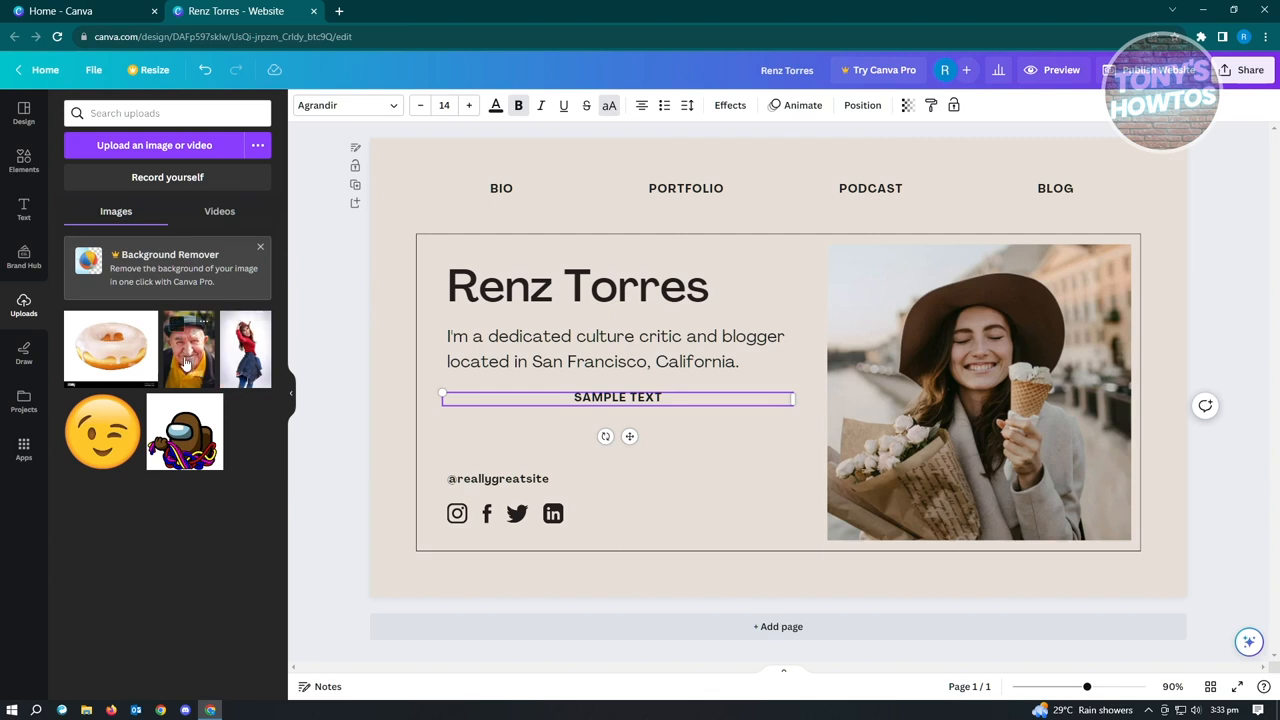
{"action": "left_click_drag", "start_coordinate": [185, 365], "coordinate": [193, 368]}
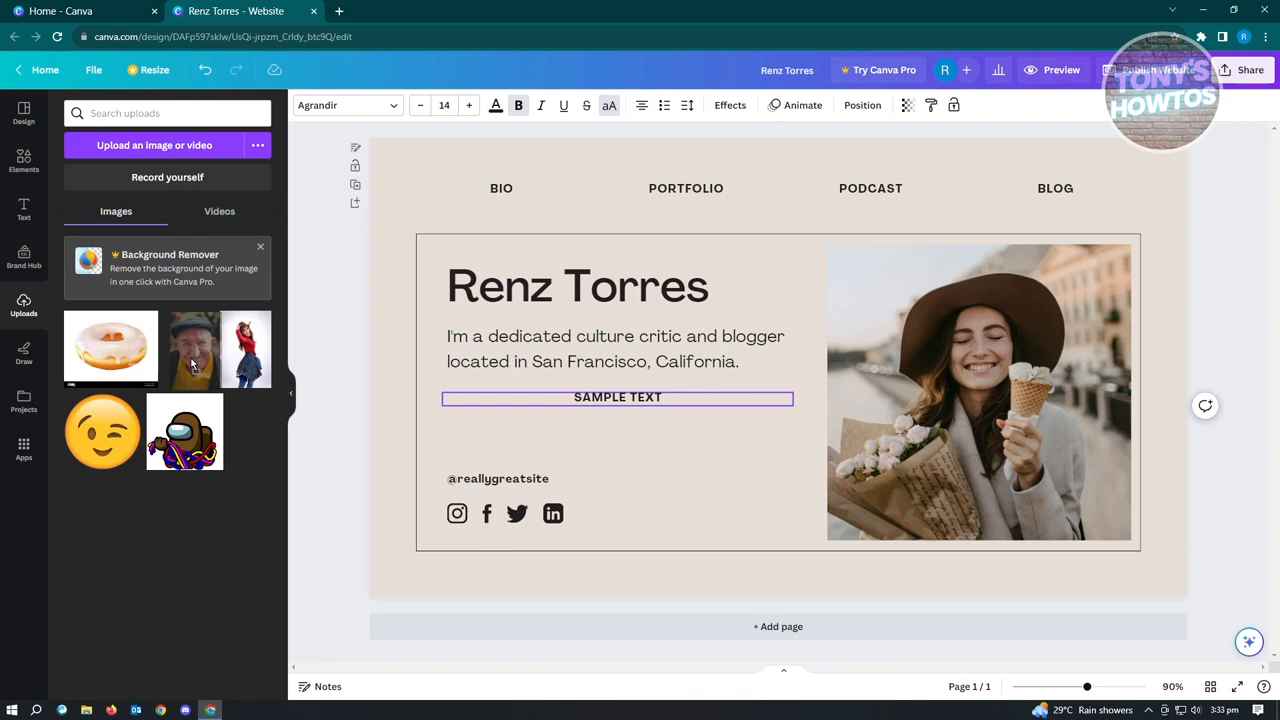
{"action": "left_click_drag", "start_coordinate": [193, 368], "coordinate": [979, 344]}
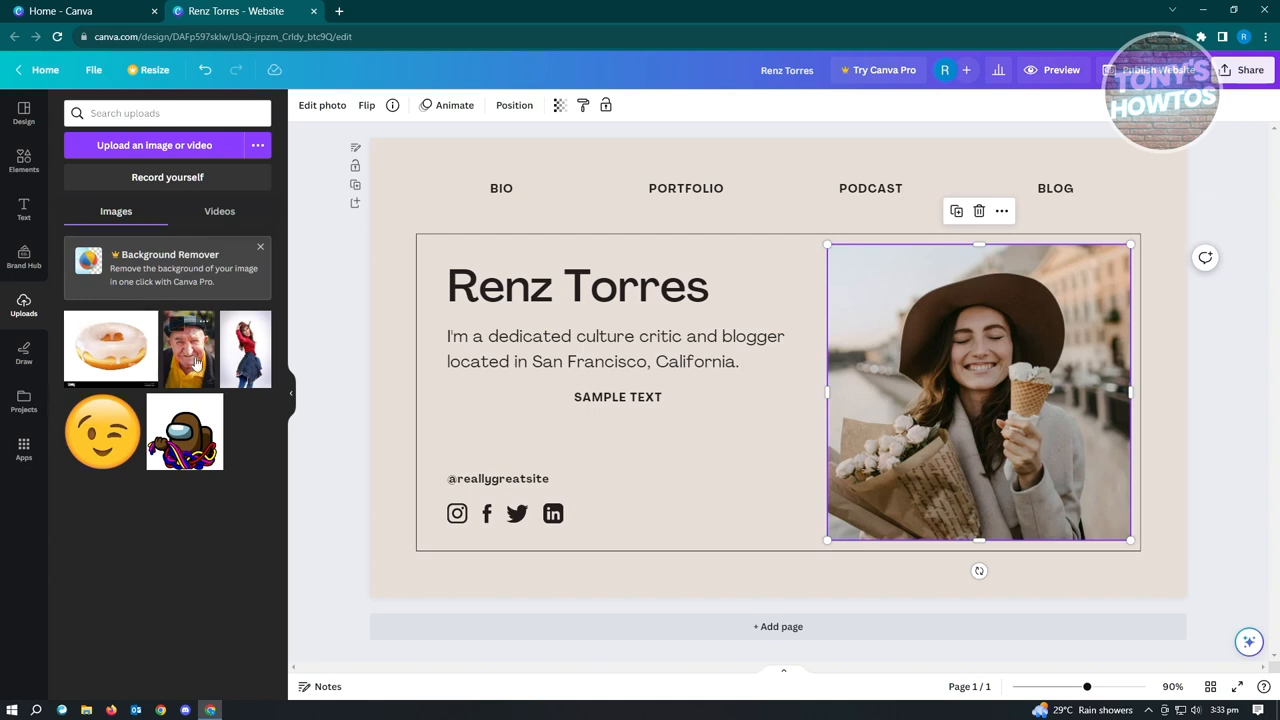
{"action": "left_click_drag", "start_coordinate": [196, 363], "coordinate": [997, 402]}
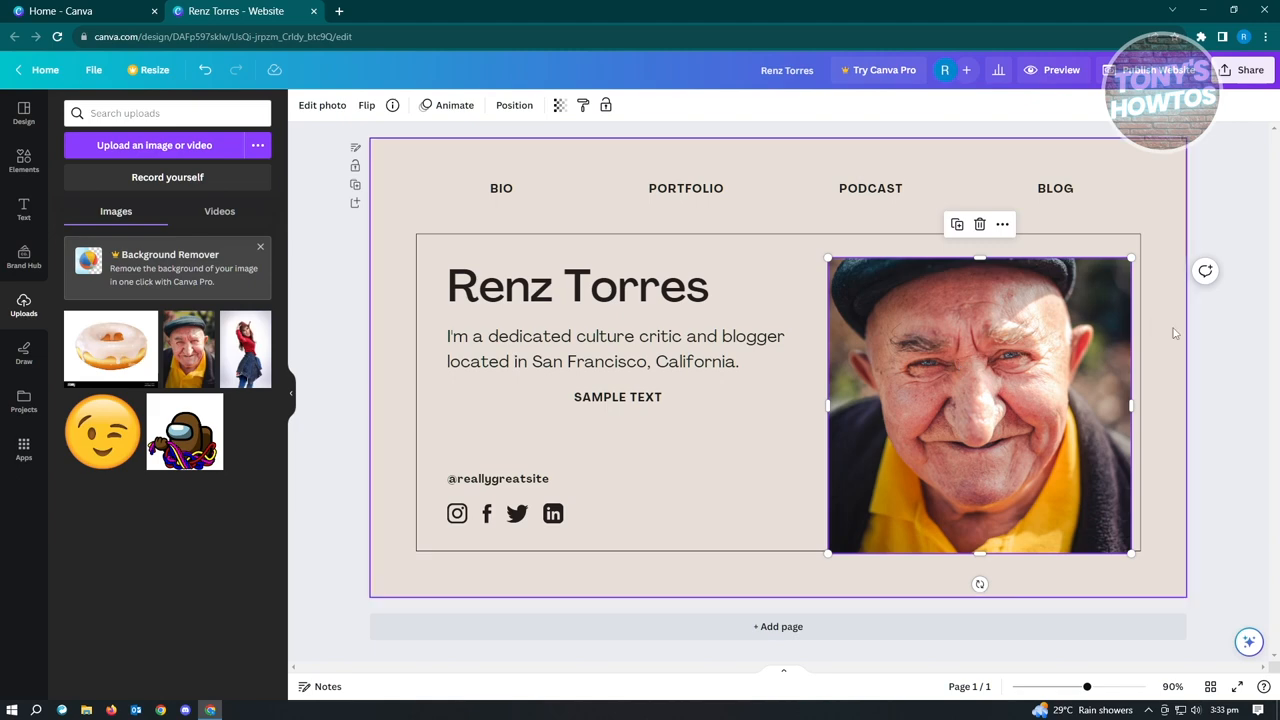
{"action": "left_click", "coordinate": [1247, 387]}
{"action": "left_click_drag", "start_coordinate": [988, 330], "coordinate": [964, 334]}
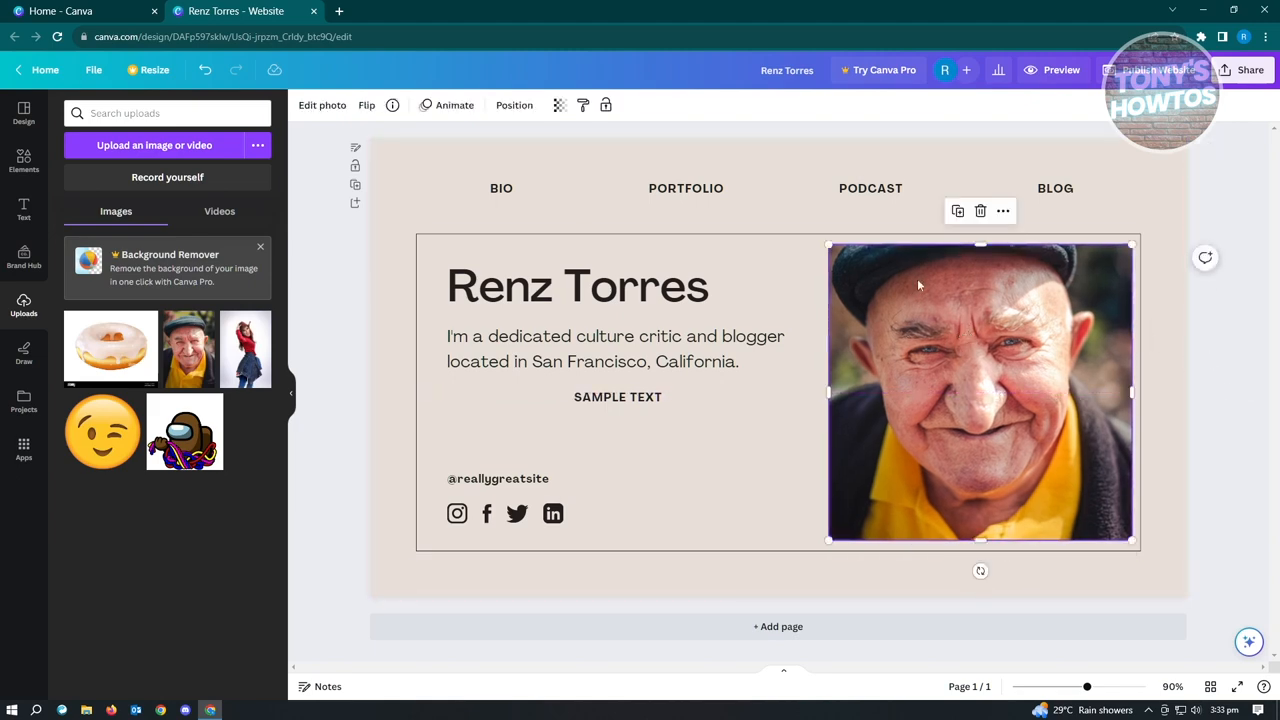
Try the uploaded photo of the woman in red as the page picture and restore the man's portrait.
{"action": "left_click_drag", "start_coordinate": [245, 348], "coordinate": [1016, 438]}
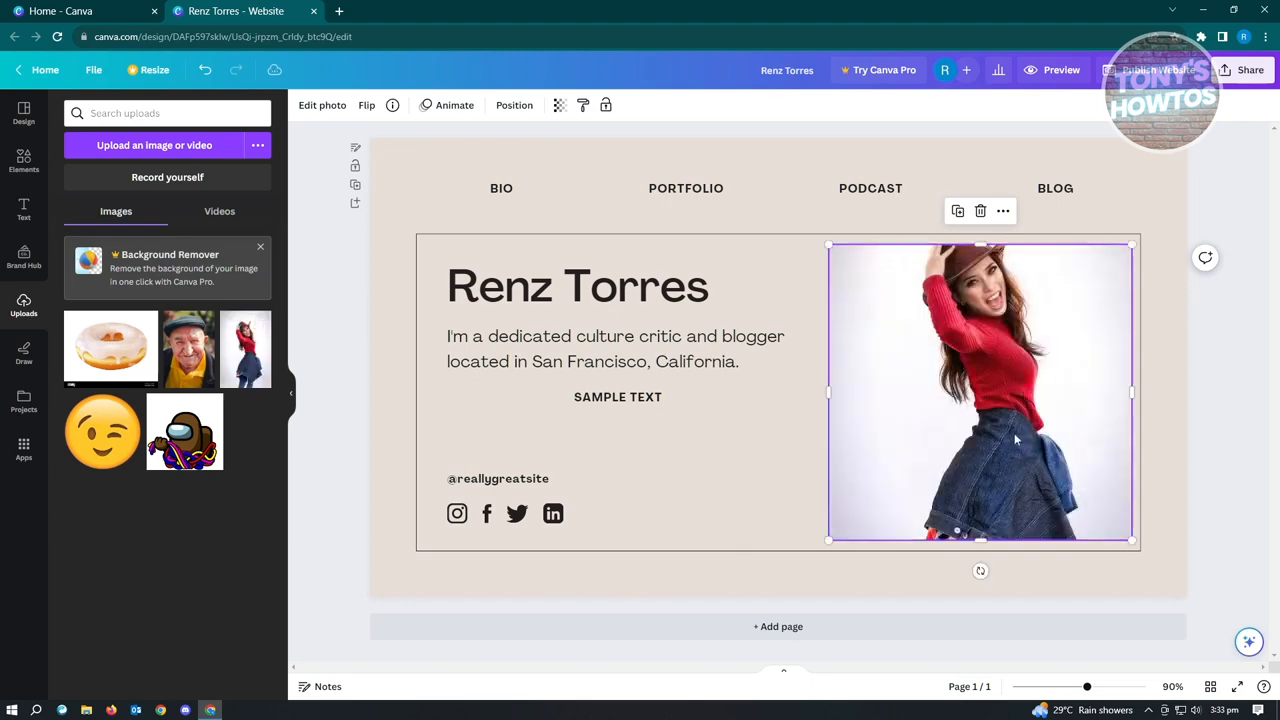
{"action": "left_click_drag", "start_coordinate": [189, 349], "coordinate": [946, 356]}
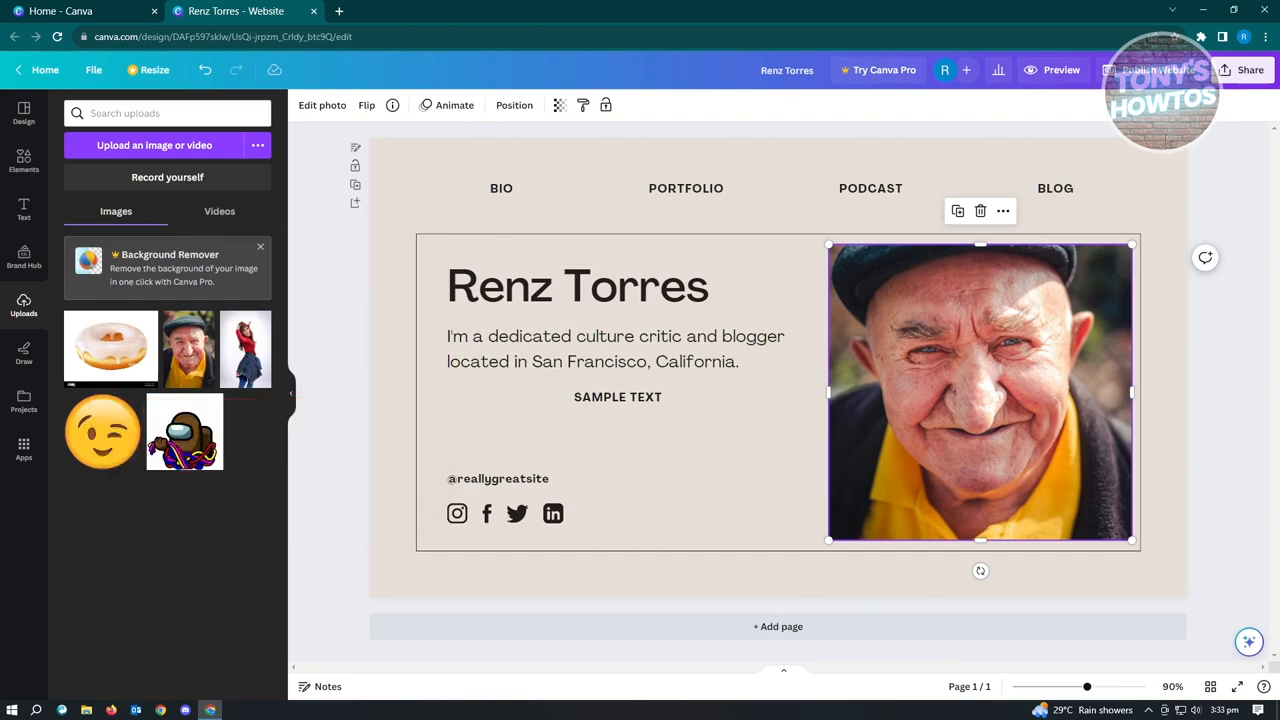
Download the design as a PNG file and dismiss the download notice.
{"action": "left_click", "coordinate": [1238, 76]}
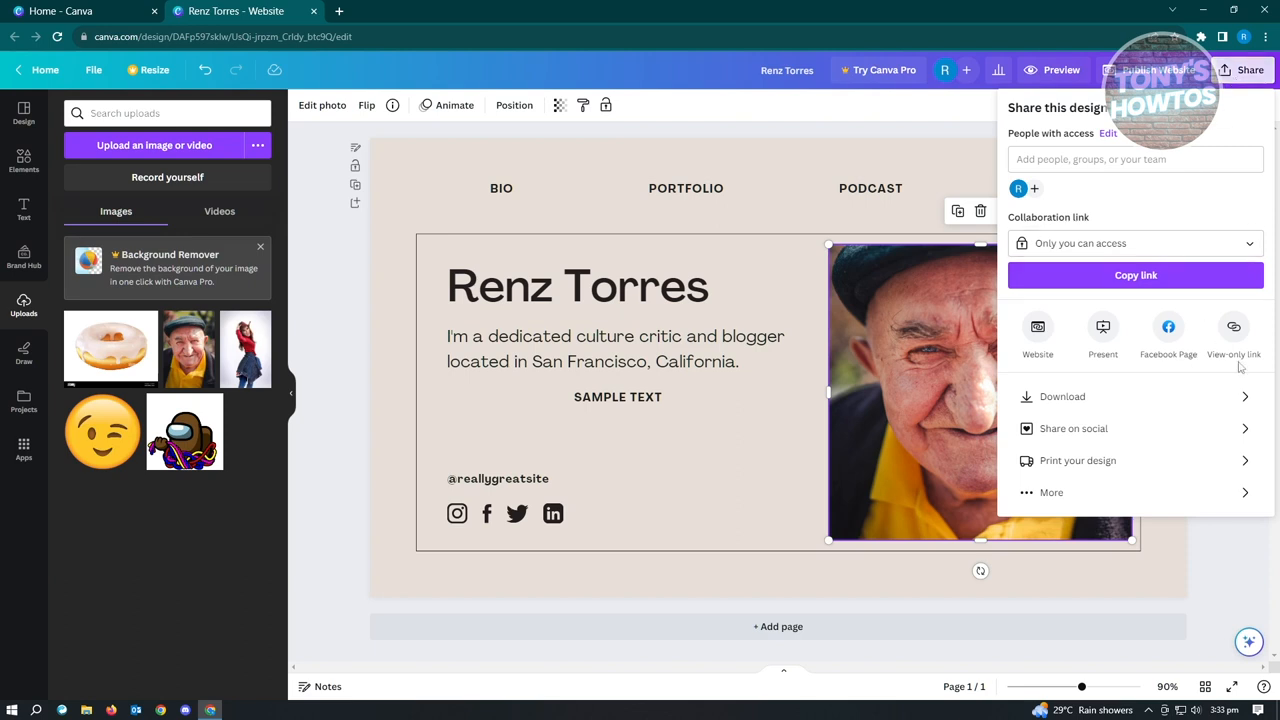
{"action": "left_click", "coordinate": [1071, 398]}
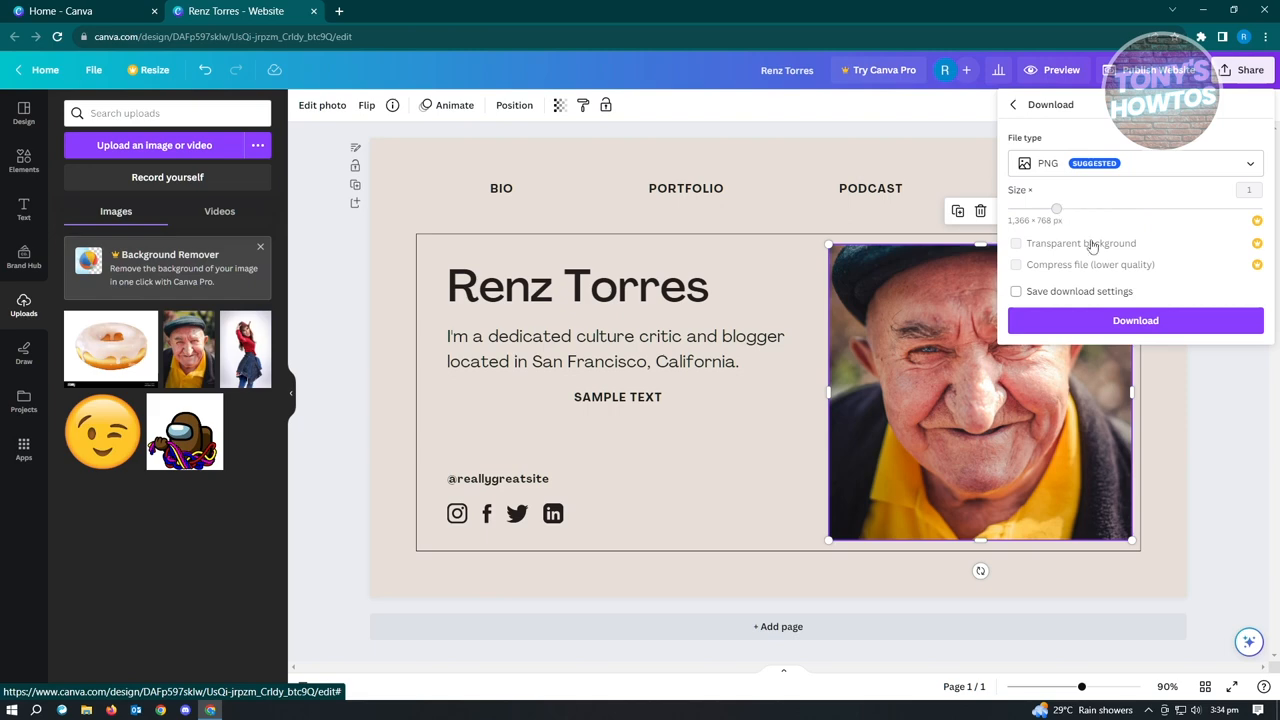
{"action": "left_click", "coordinate": [1155, 322]}
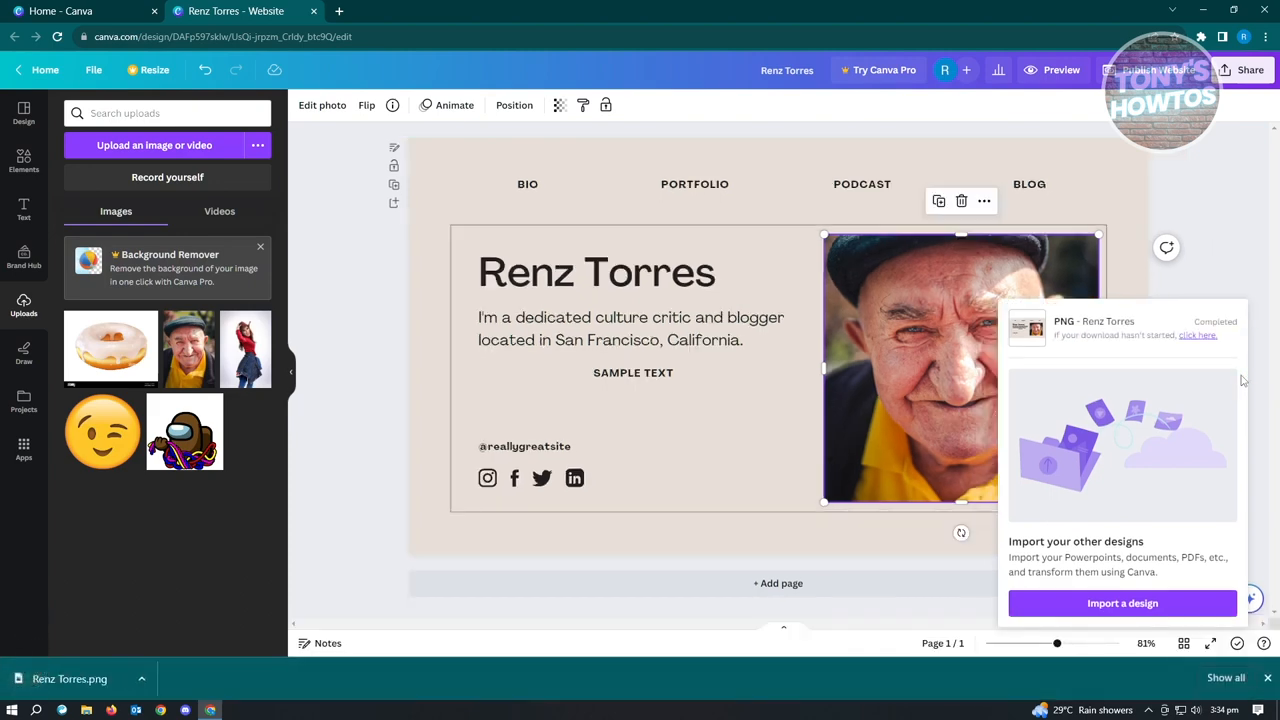
{"action": "left_click", "coordinate": [1236, 267]}
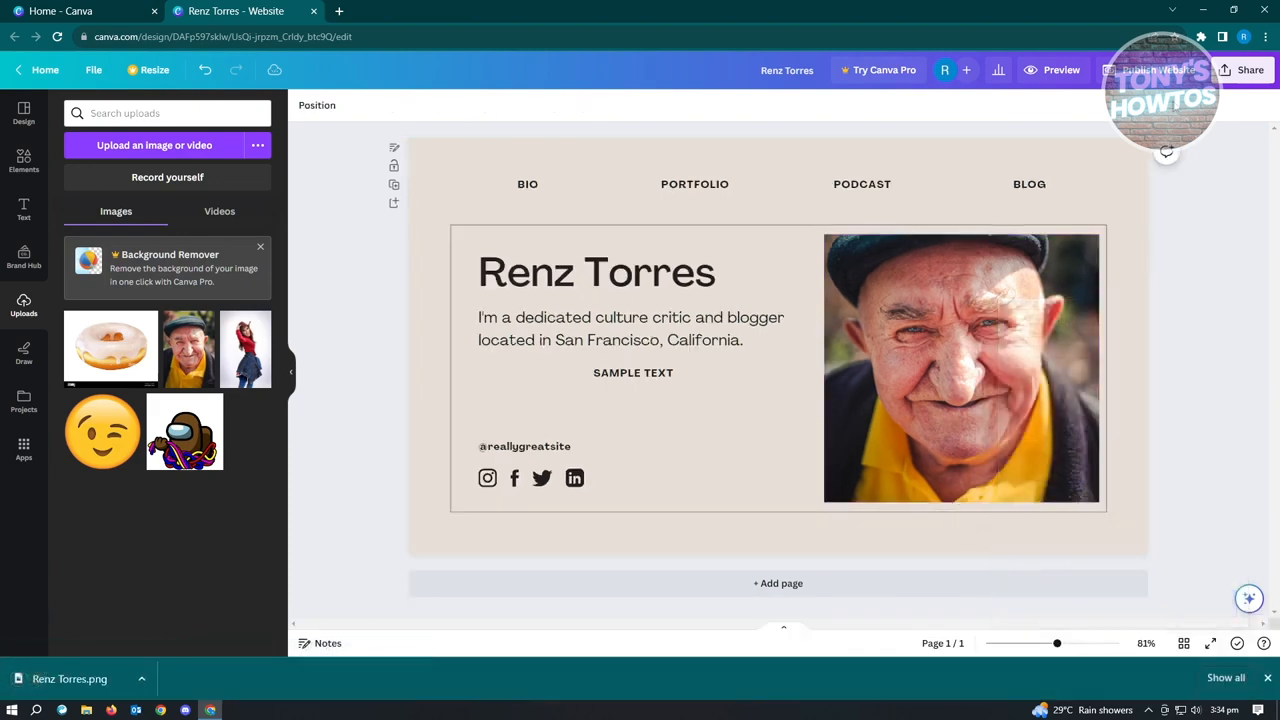
Review the options for publishing the website to the web and return to editing the design.
{"action": "left_click", "coordinate": [1155, 78]}
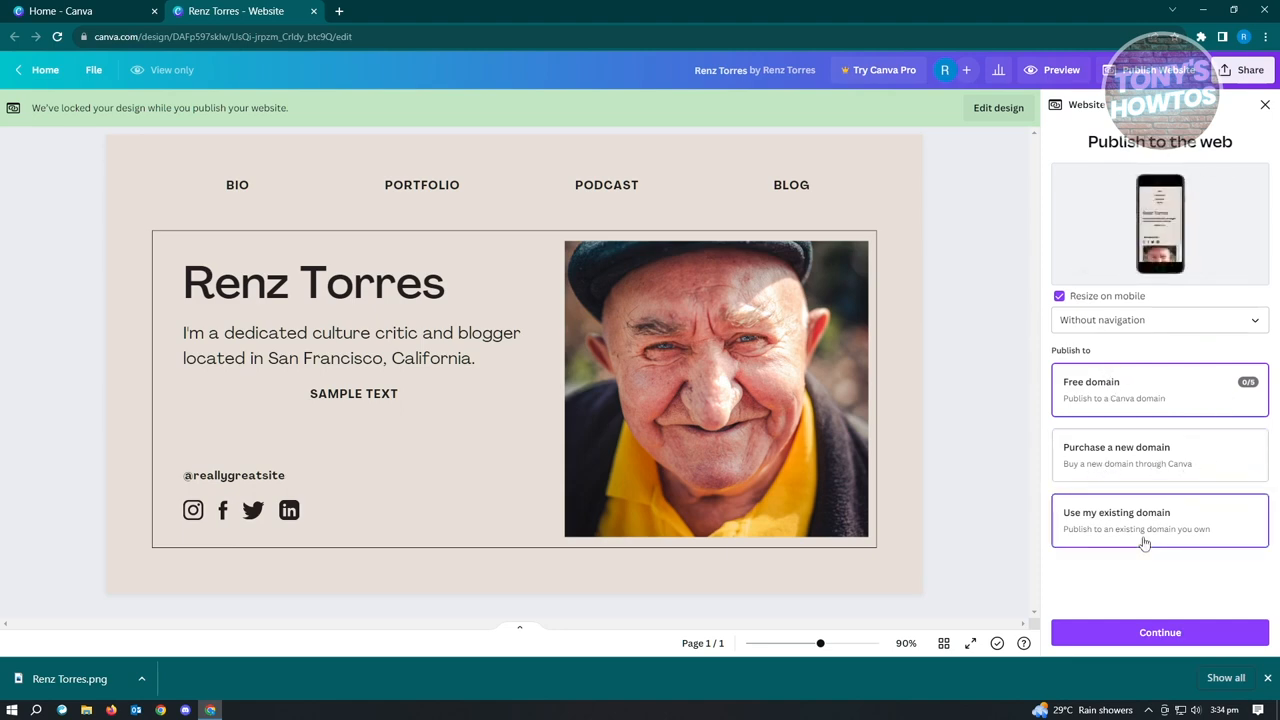
{"action": "left_click", "coordinate": [1265, 105]}
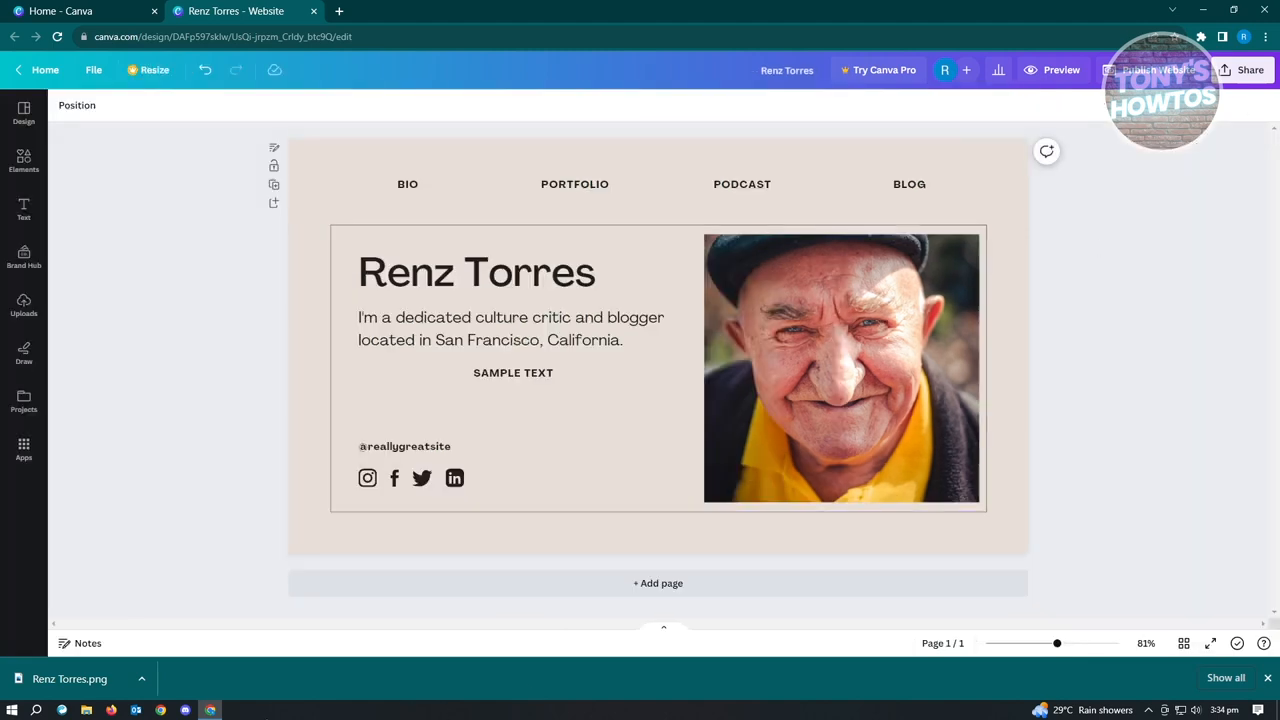
Open the downloaded PNG file to check the exported page.
{"action": "left_click", "coordinate": [141, 679]}
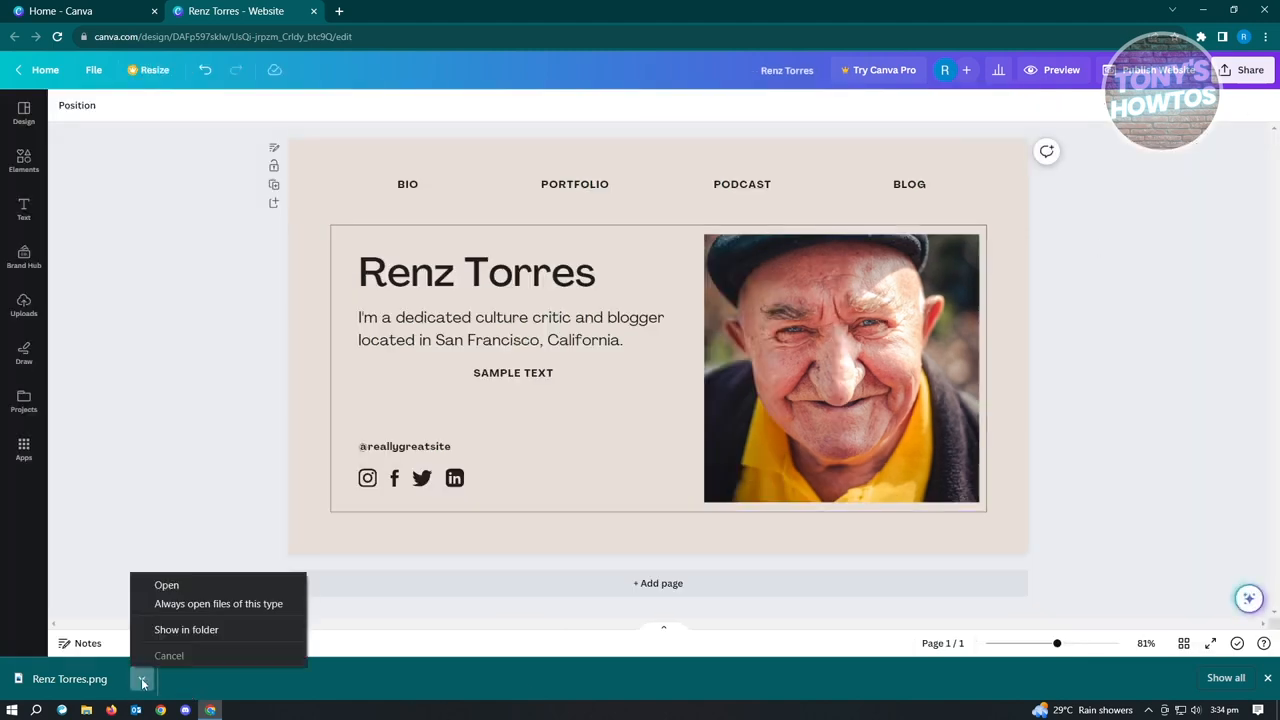
{"action": "left_click", "coordinate": [173, 582]}
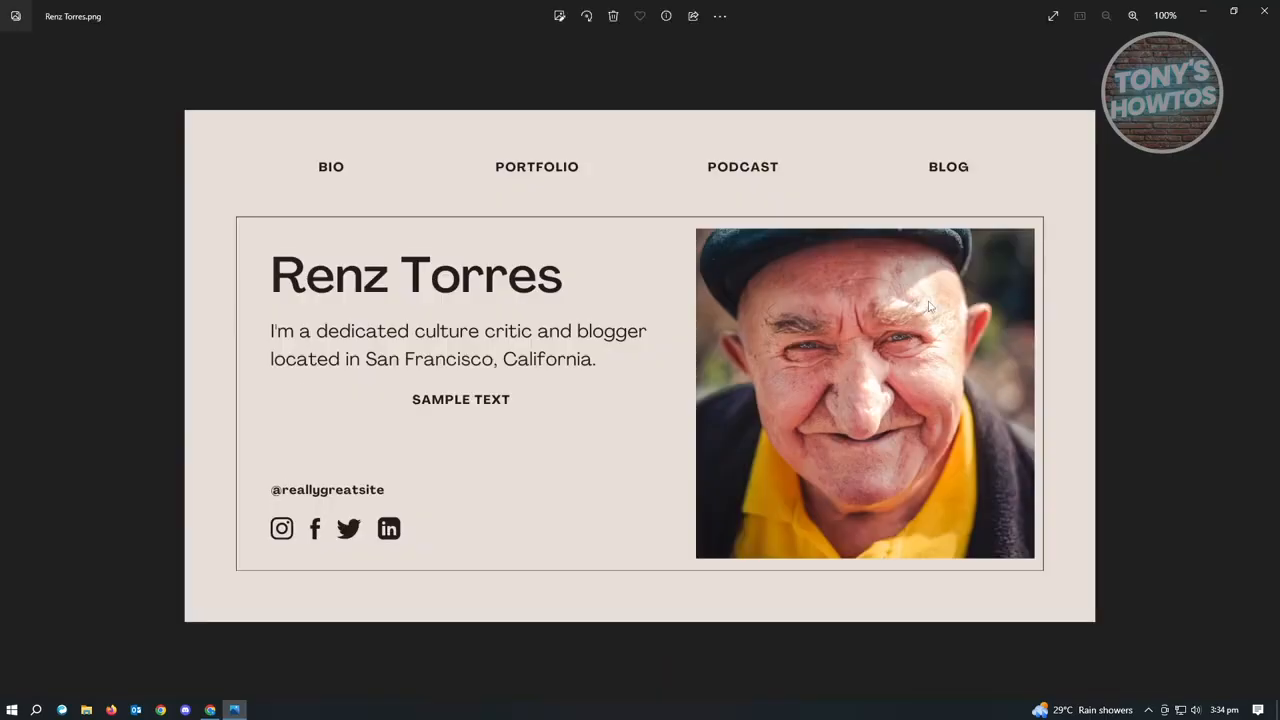